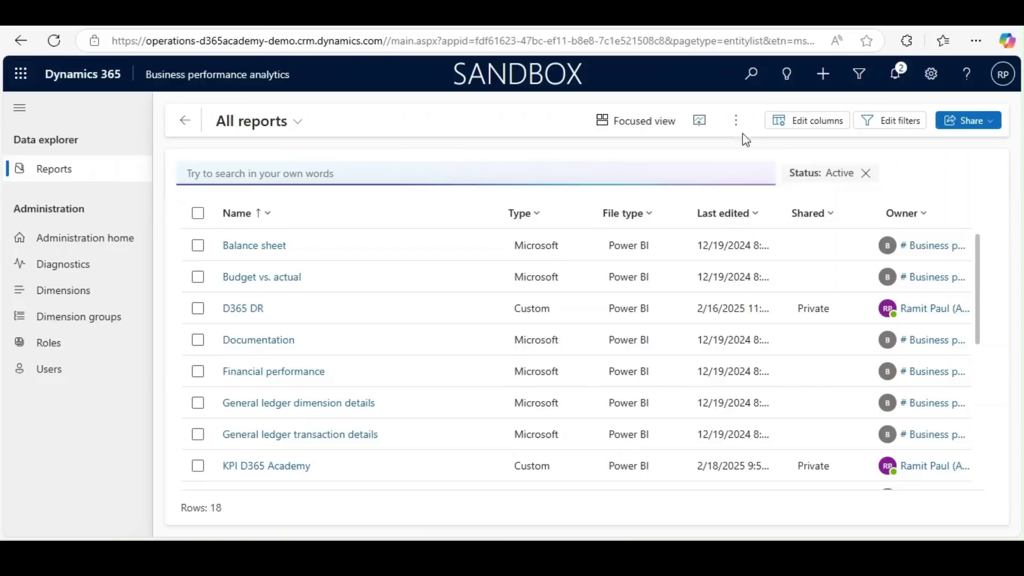
- Create a new blank PowerBI report named "PO Status Report"
click(736, 120)
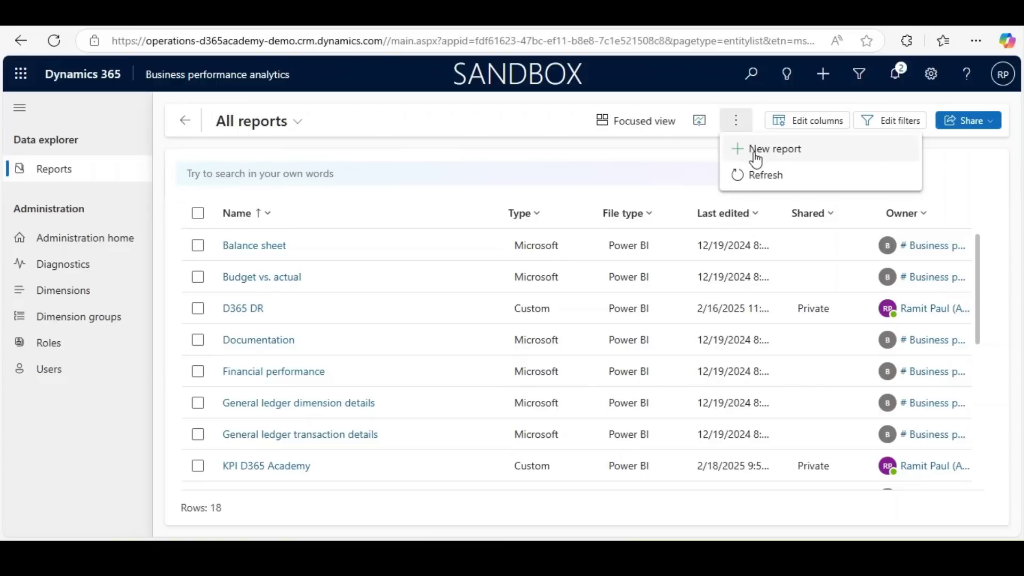
click(754, 154)
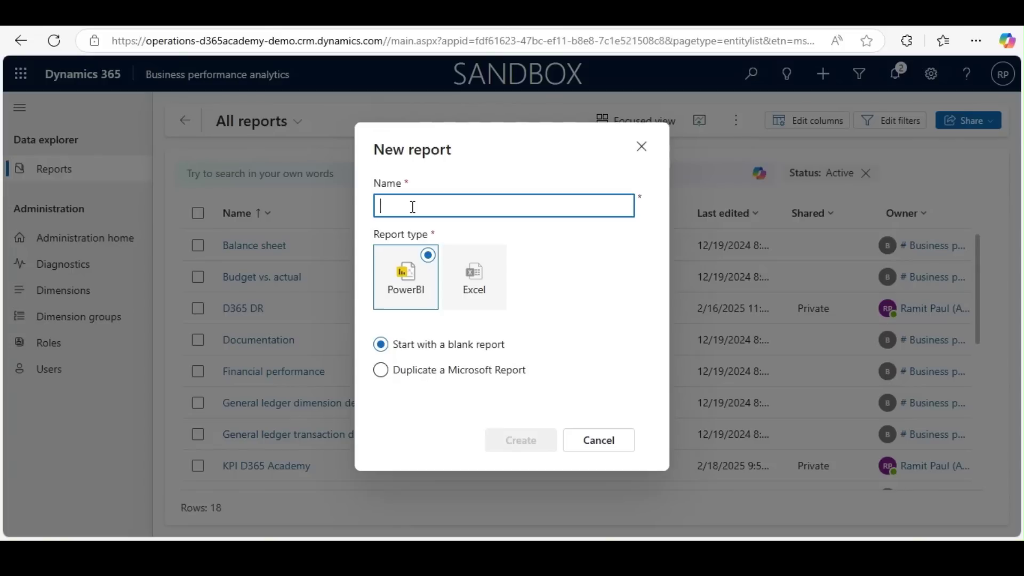
text(PO Status )
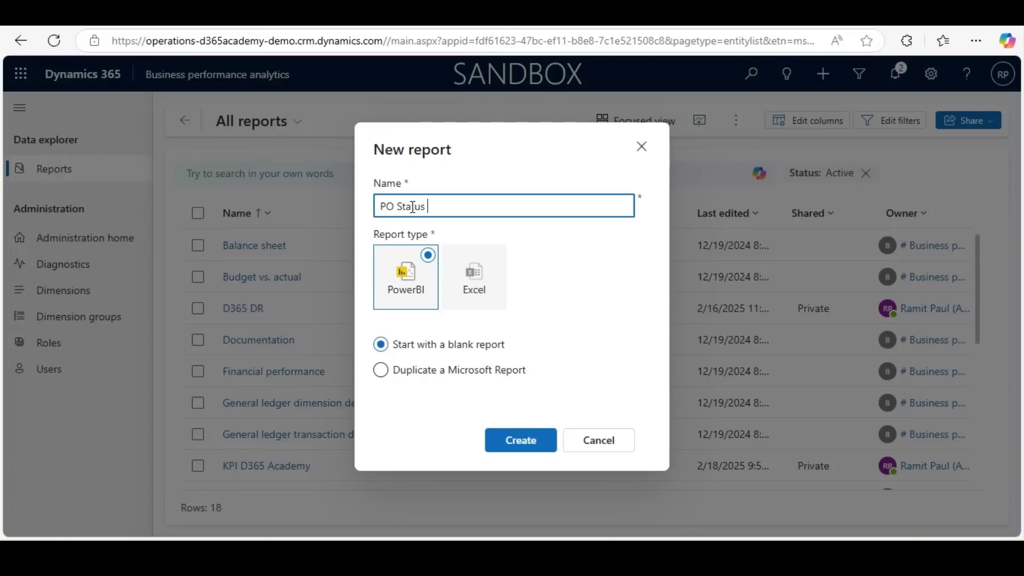
text(Report)
click(520, 440)
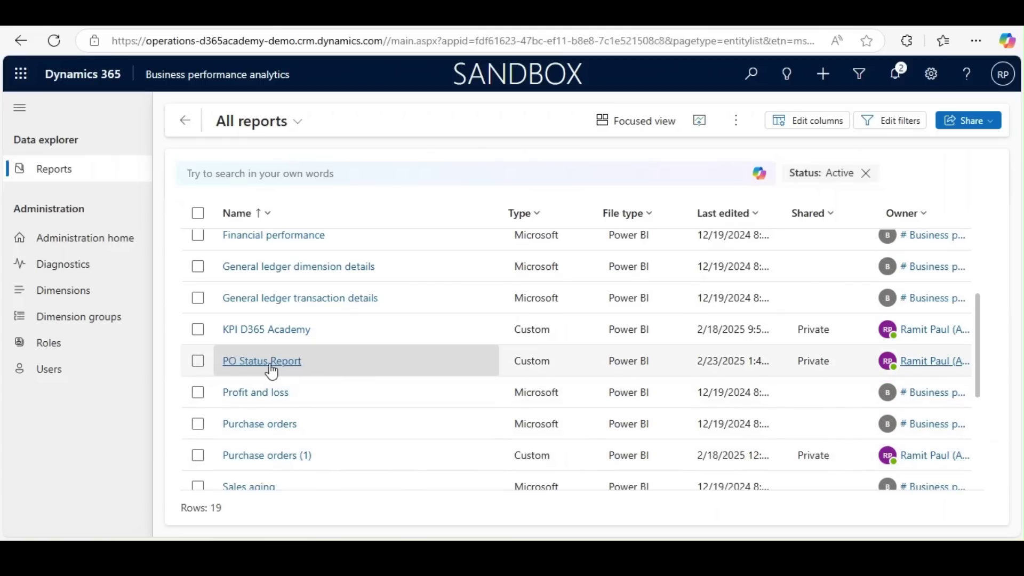
- Open PO Status Report for editing and delete its currency type, Legal entity and Accounting Dates slicers
click(282, 365)
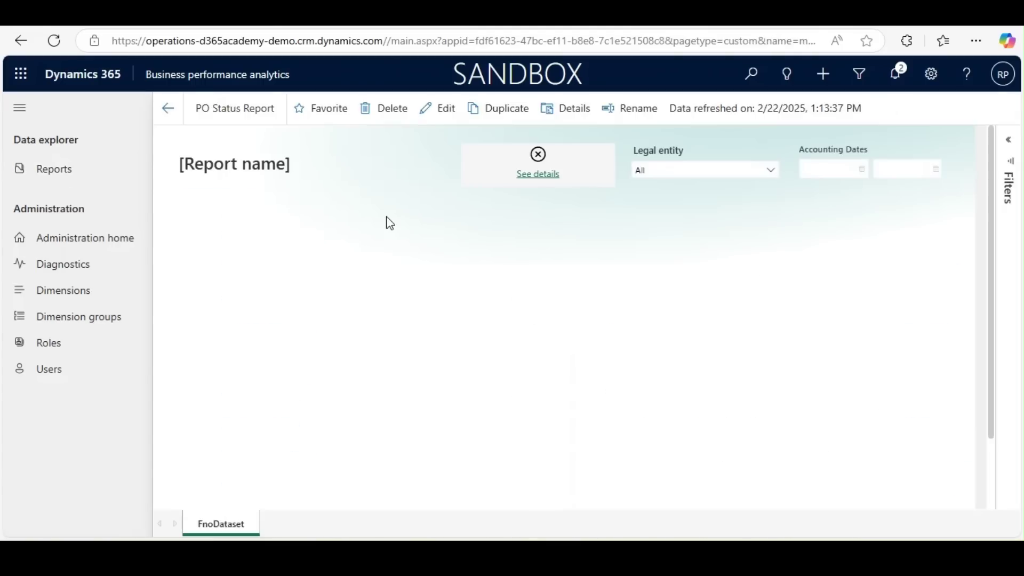
click(427, 109)
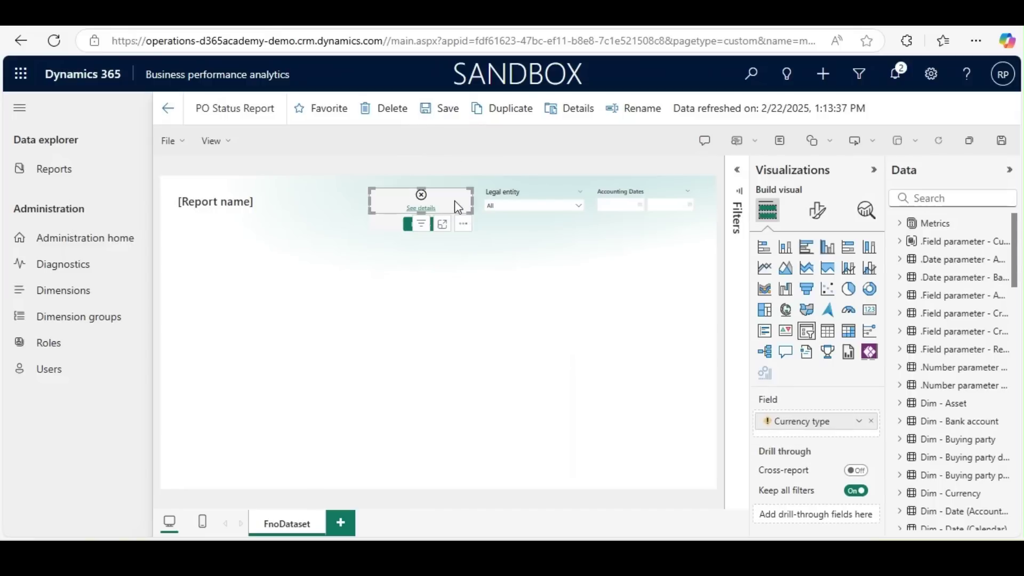
click(542, 194)
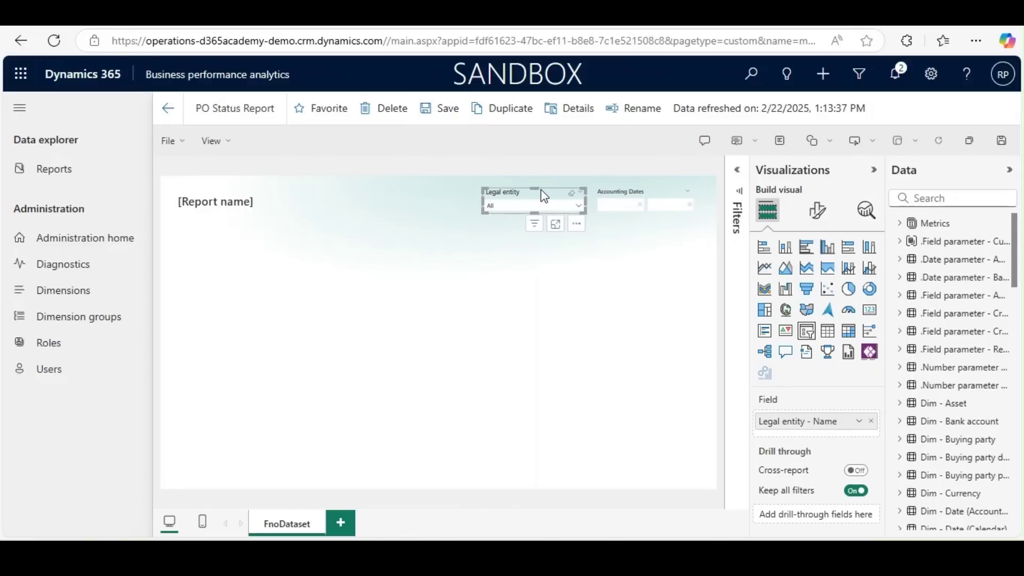
key(Delete)
click(620, 194)
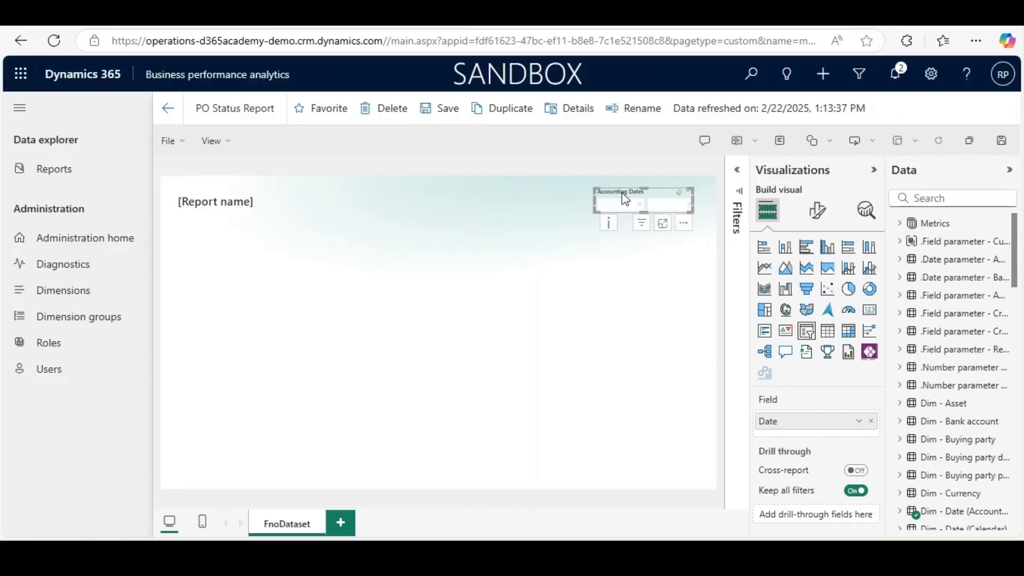
key(Delete)
- Add a card visual in the upper-left corner of the report page and shrink it to a small tile
key(ctrl+plus)
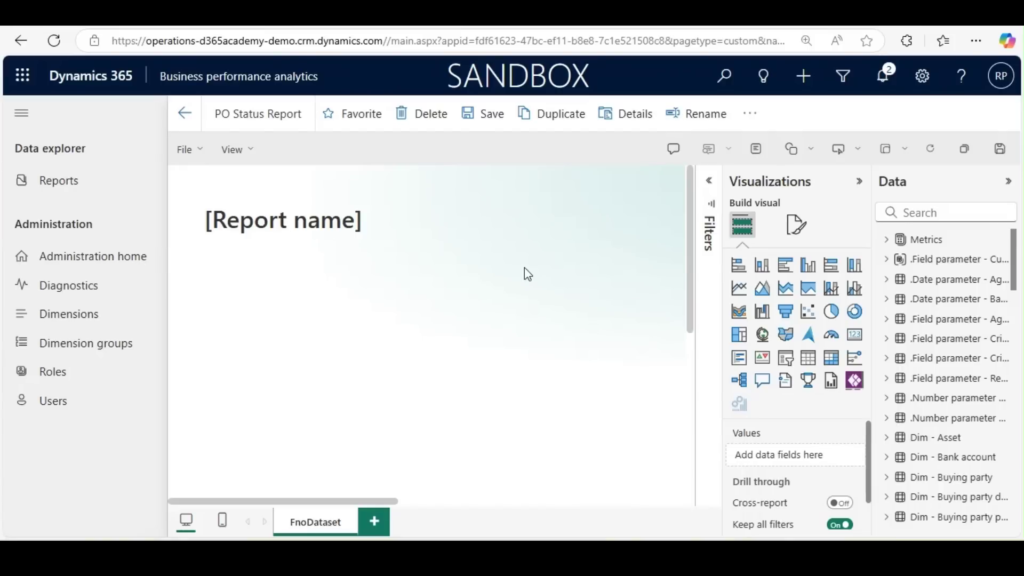
click(854, 340)
drag(387, 416, 353, 248)
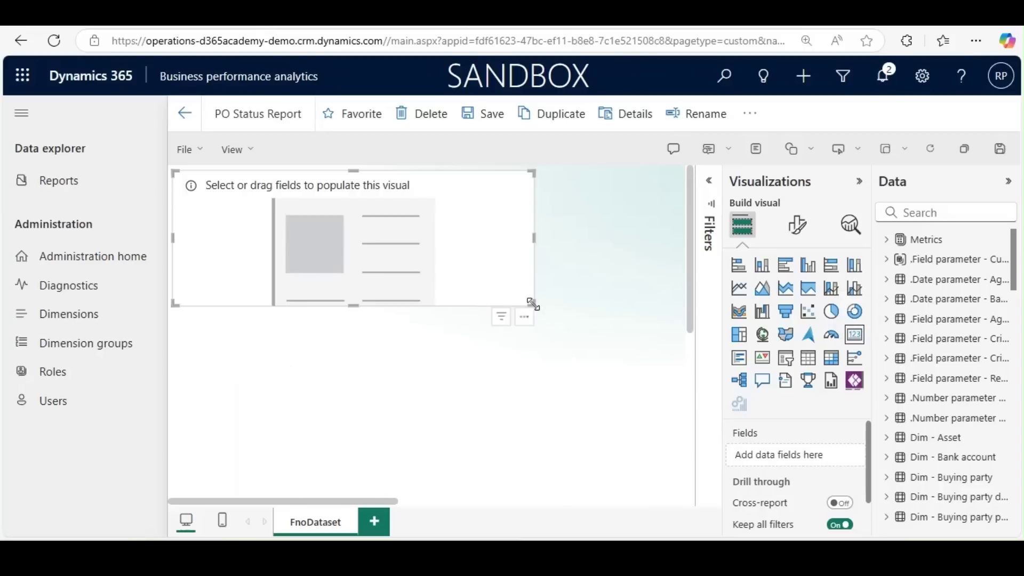
drag(540, 326, 368, 264)
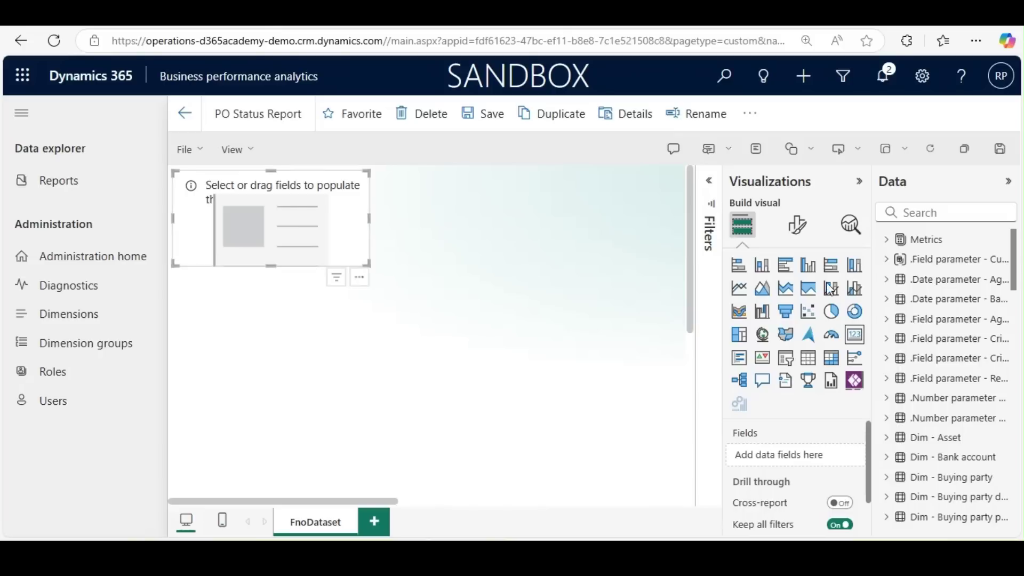
- Show the Purchase order count metric from the Purchase Order metrics in the card
click(887, 239)
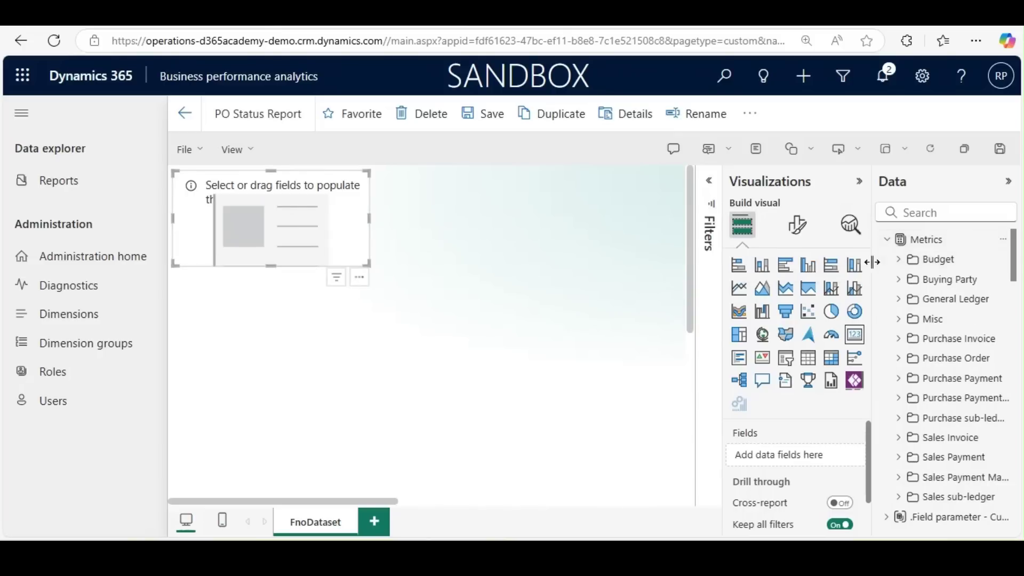
drag(872, 260, 755, 299)
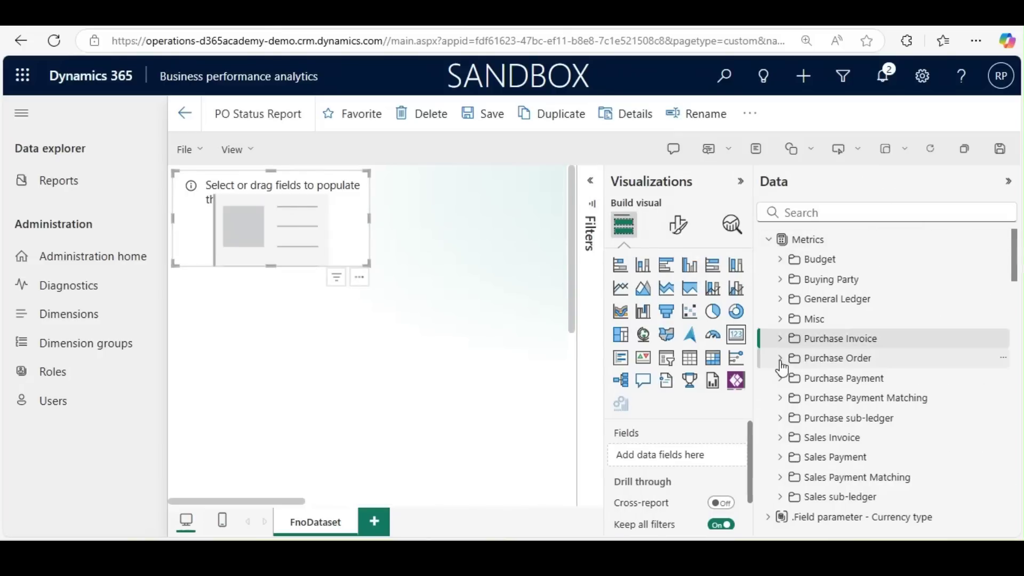
click(781, 358)
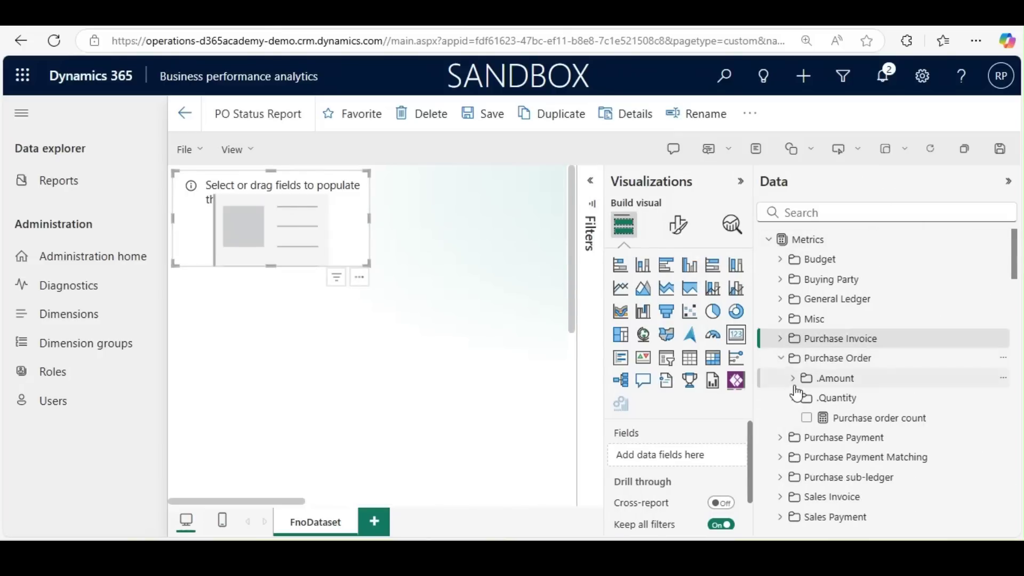
click(807, 418)
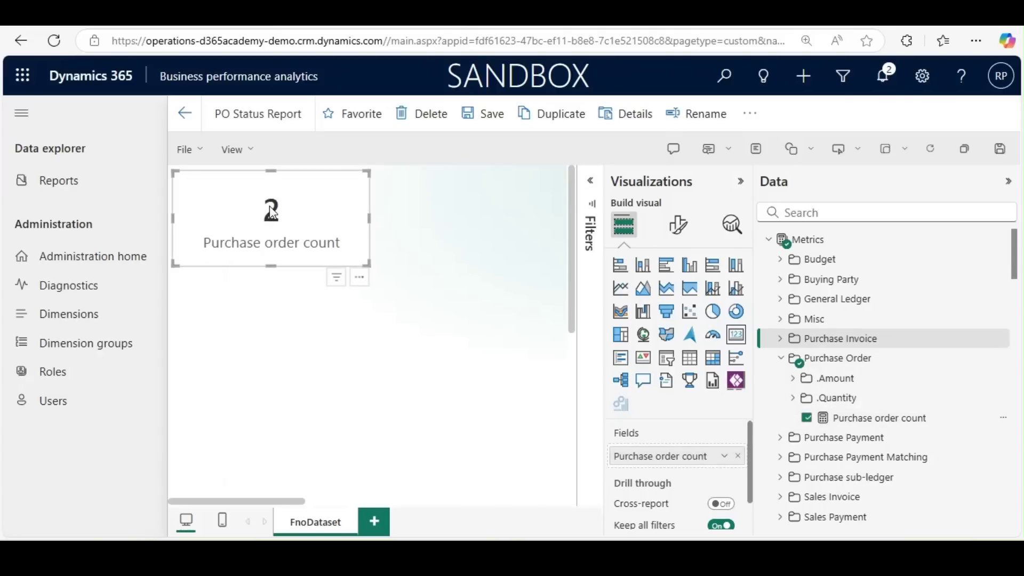
click(447, 232)
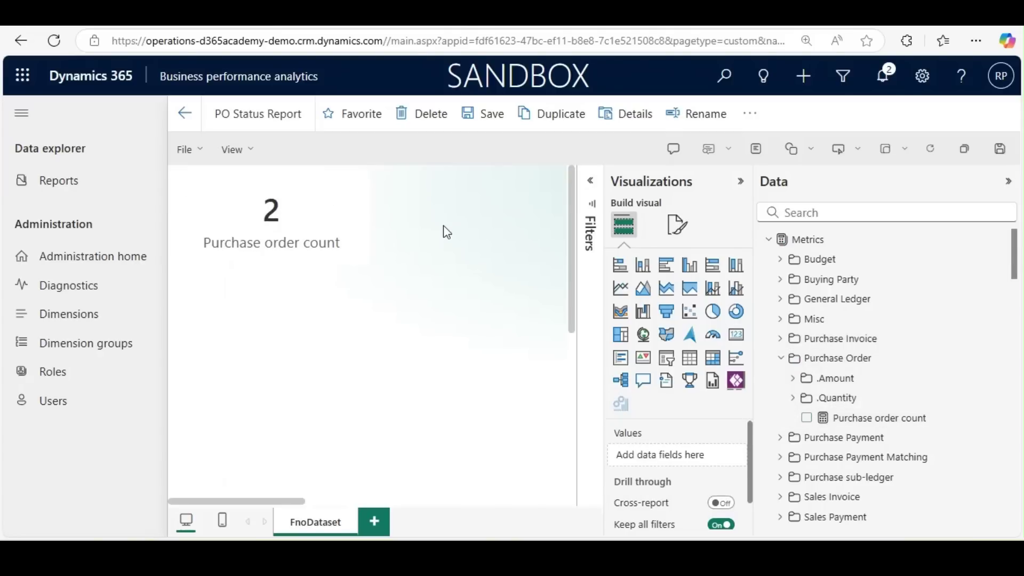
- Add a clustered bar chart beside the card with Status from Fact - Purchase order on its Y-axis
click(664, 270)
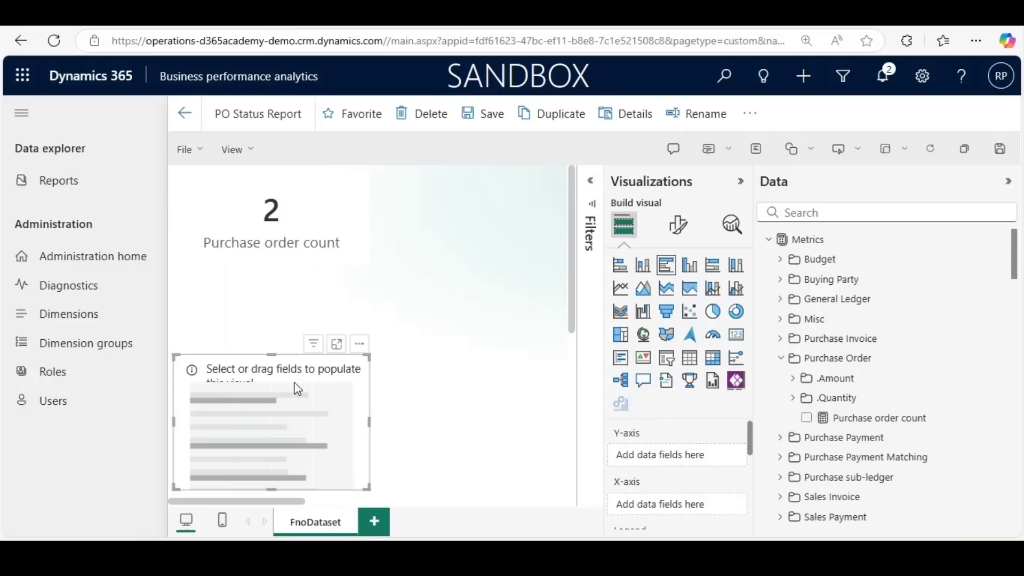
drag(270, 405, 485, 223)
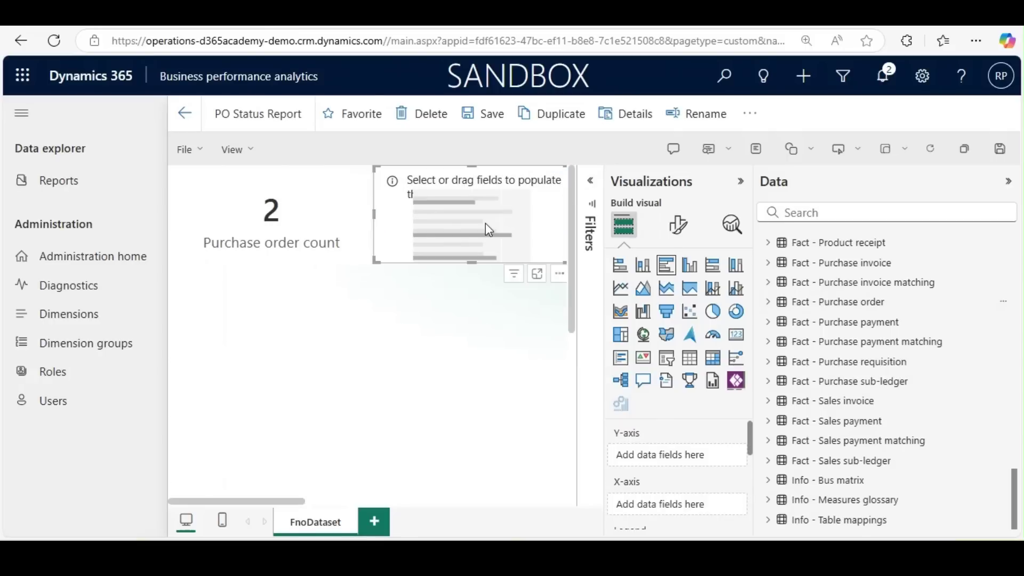
click(769, 308)
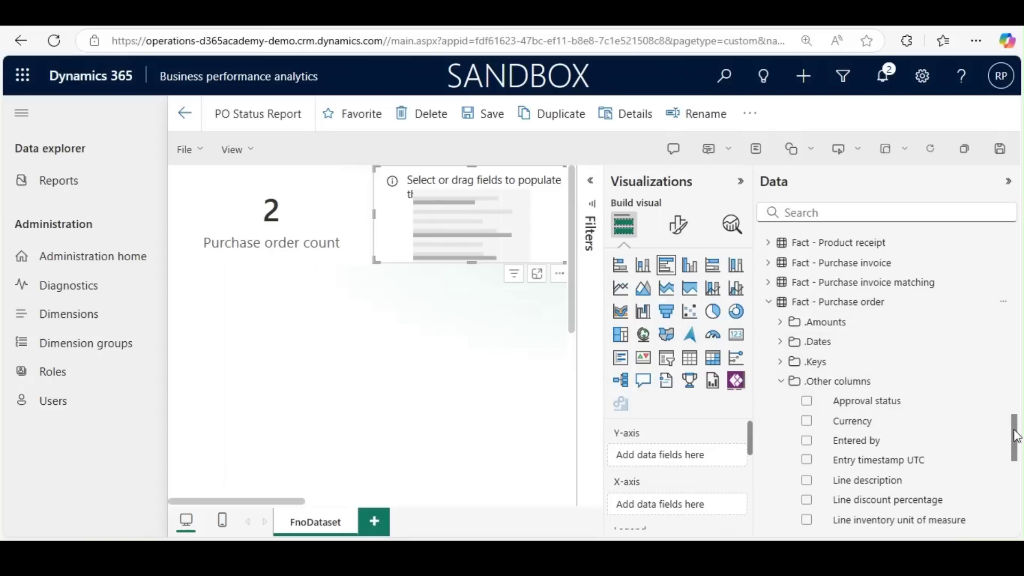
drag(1016, 437, 1016, 498)
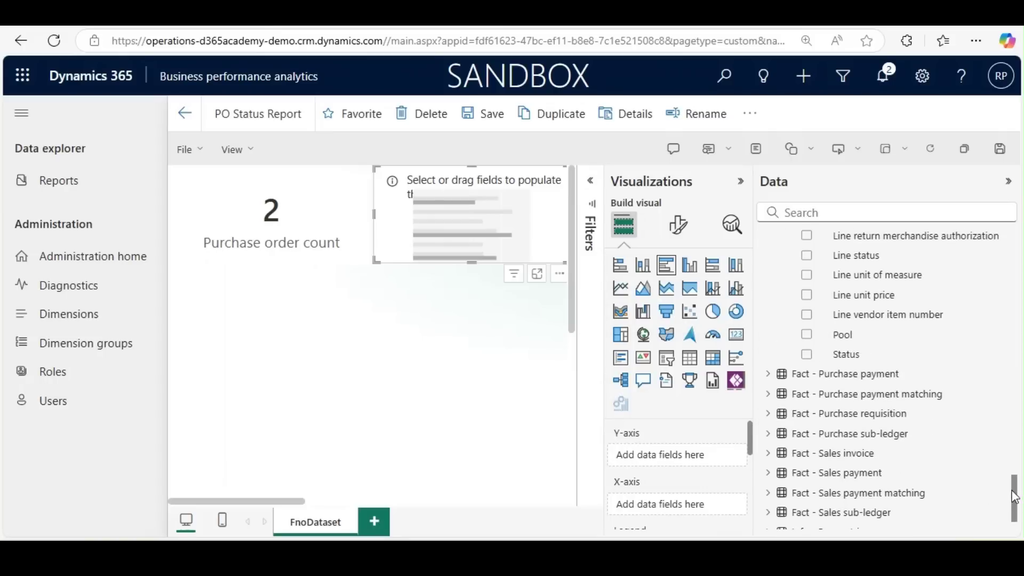
click(809, 356)
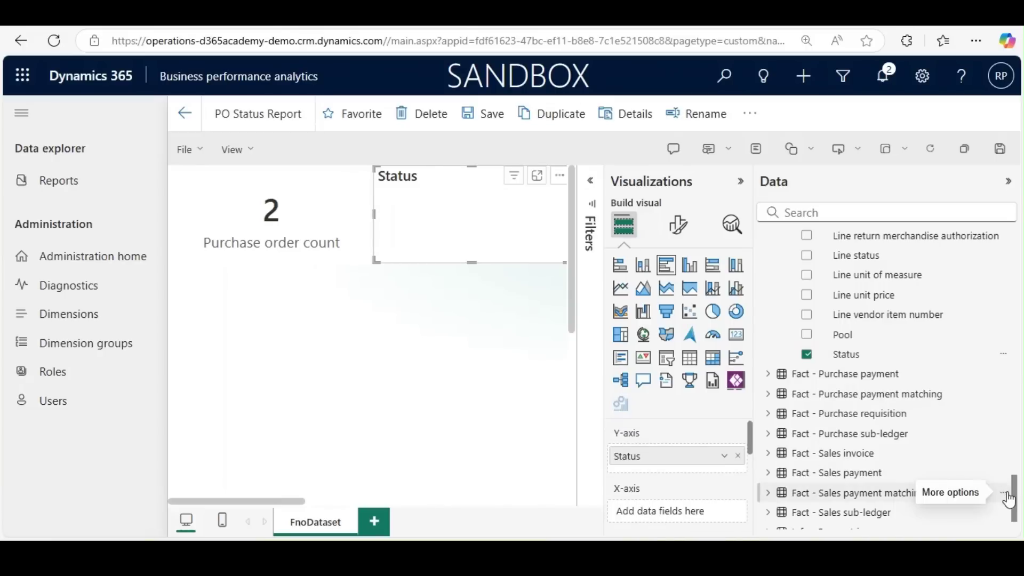
- Put the Purchase order count metric on the X-axis of the Status bar chart
drag(1015, 498, 996, 212)
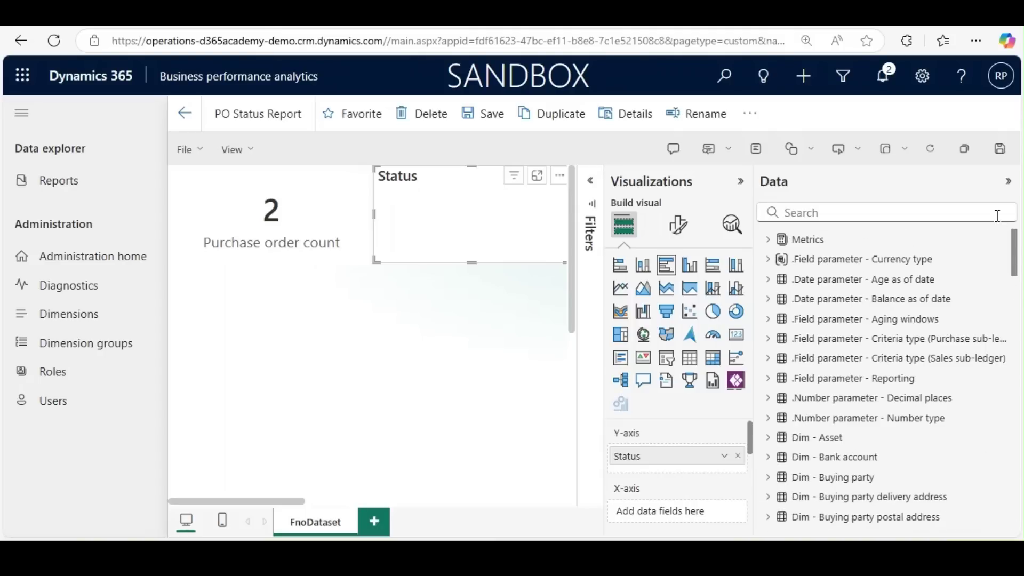
click(766, 241)
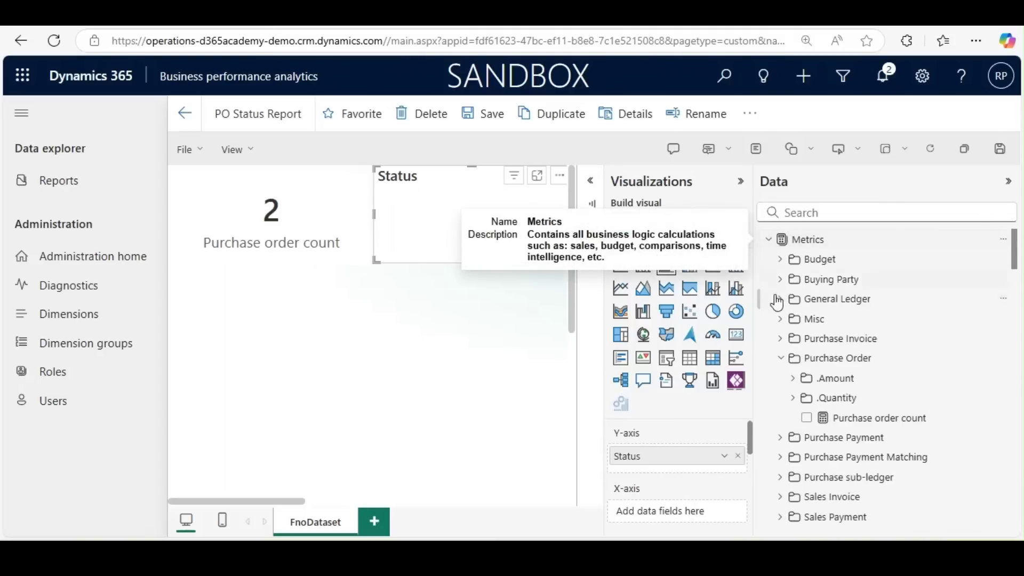
drag(837, 426, 671, 520)
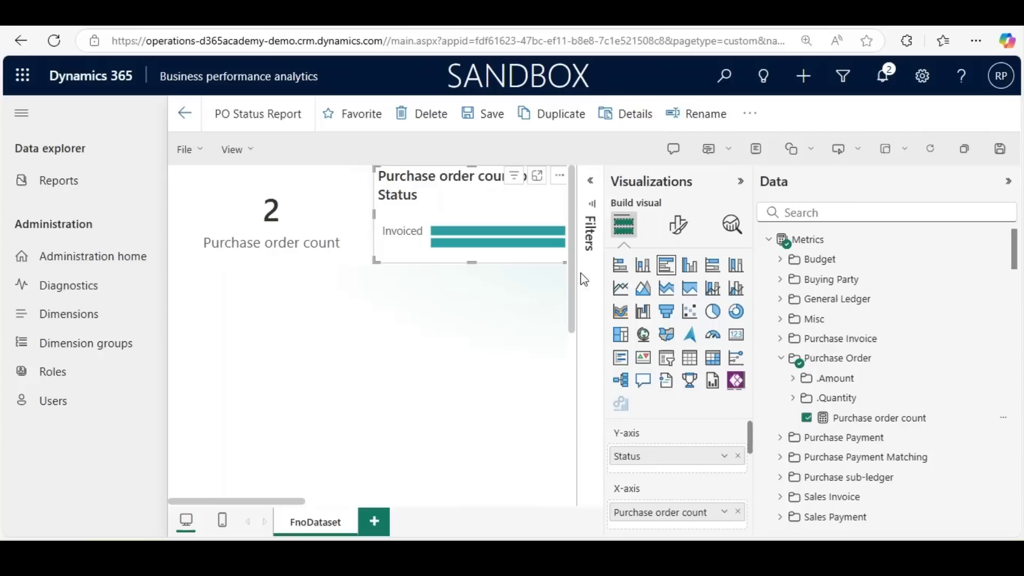
- Examine the bars of the purchase order count by status chart in focus mode at 100% browser zoom
click(537, 177)
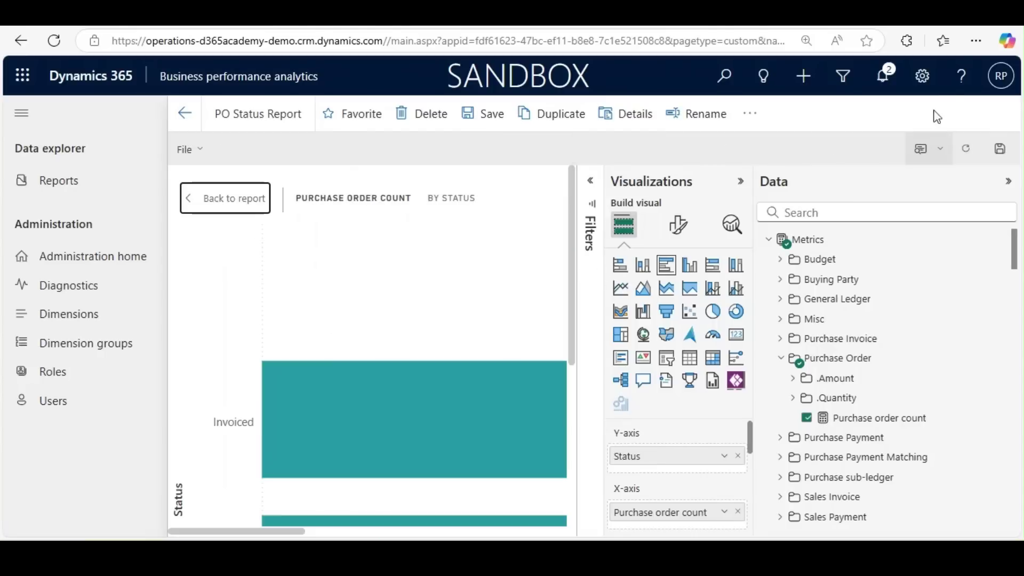
click(976, 41)
click(889, 143)
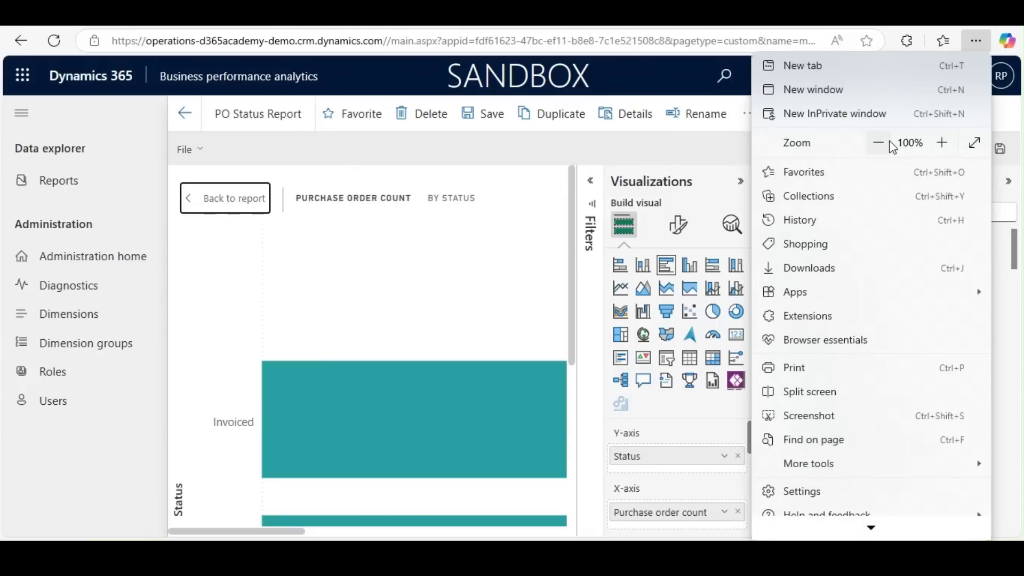
click(615, 292)
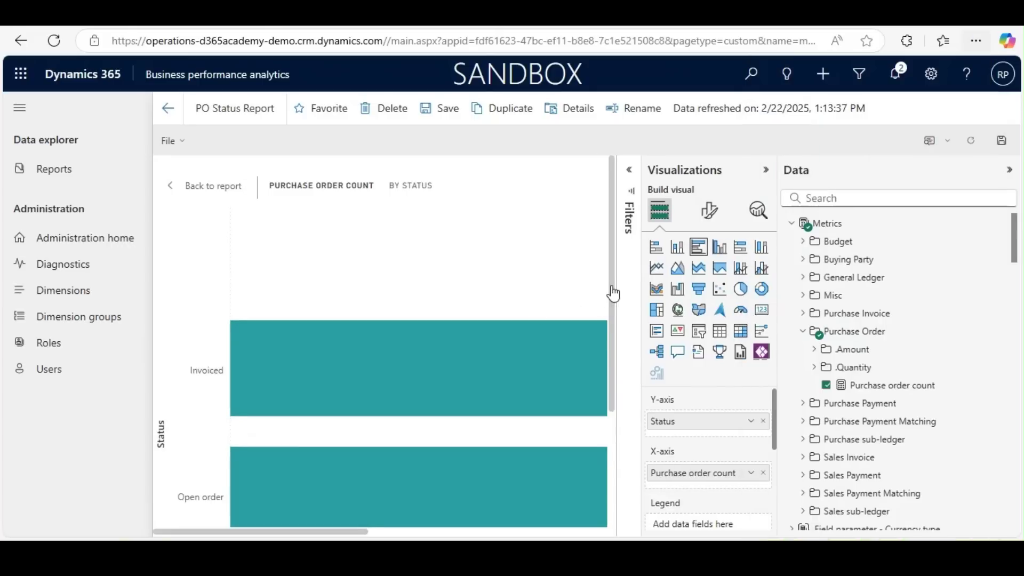
drag(613, 290, 608, 350)
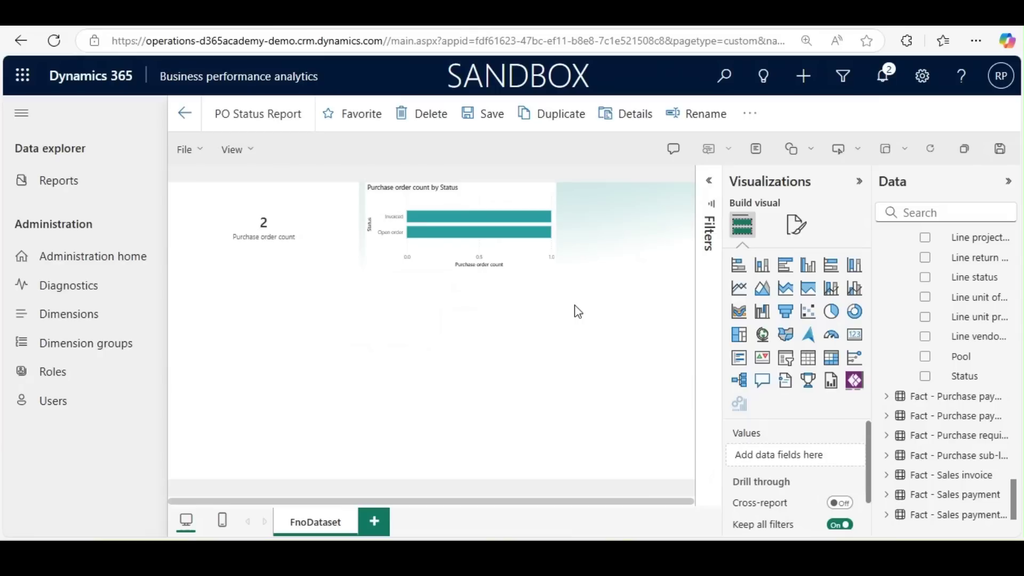
- Add a second clustered bar chart beside the first with Approval status from Fact - Purchase order on its Y-axis
click(783, 270)
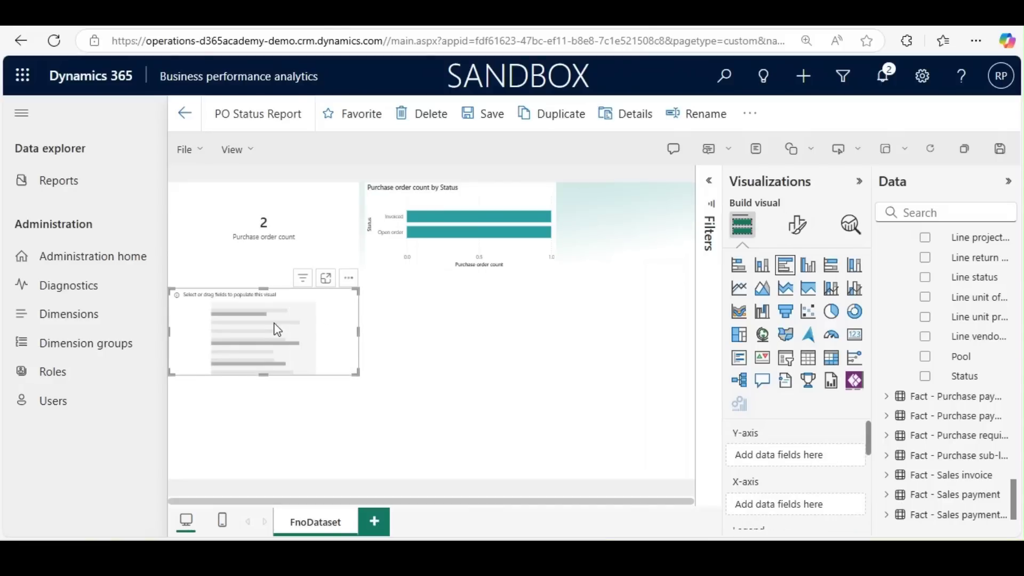
drag(277, 329, 617, 233)
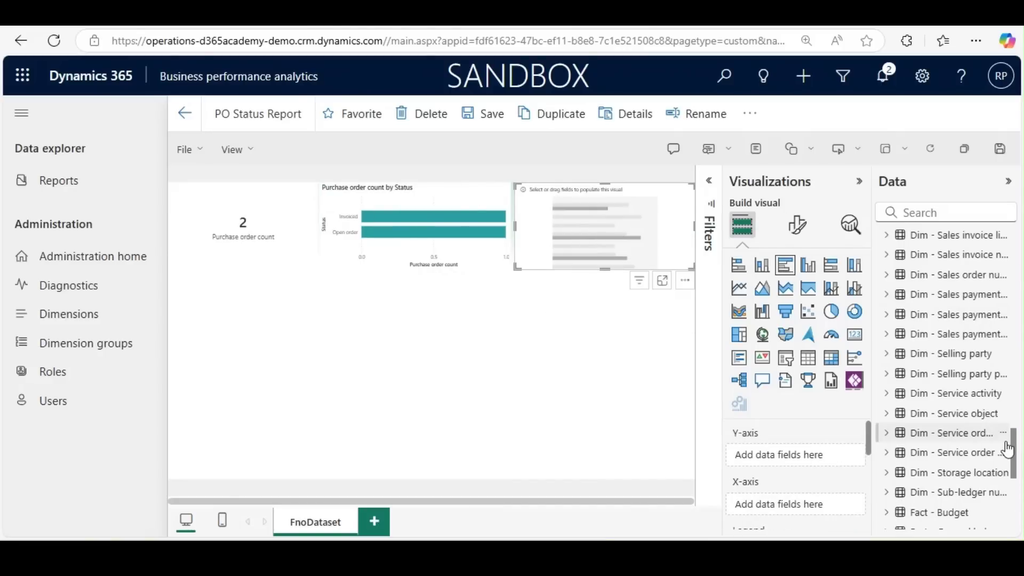
drag(1015, 453, 1014, 494)
click(887, 302)
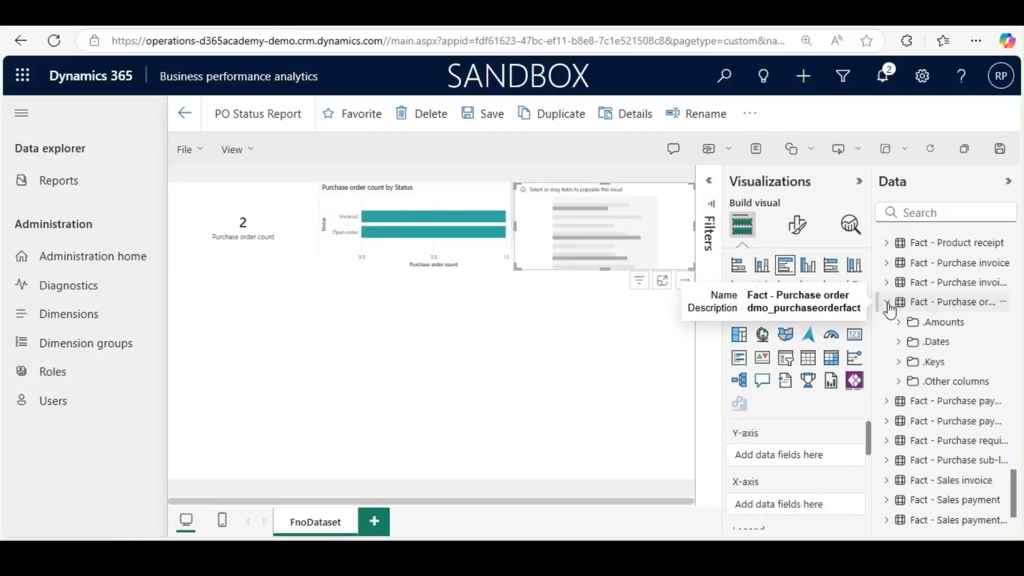
click(902, 382)
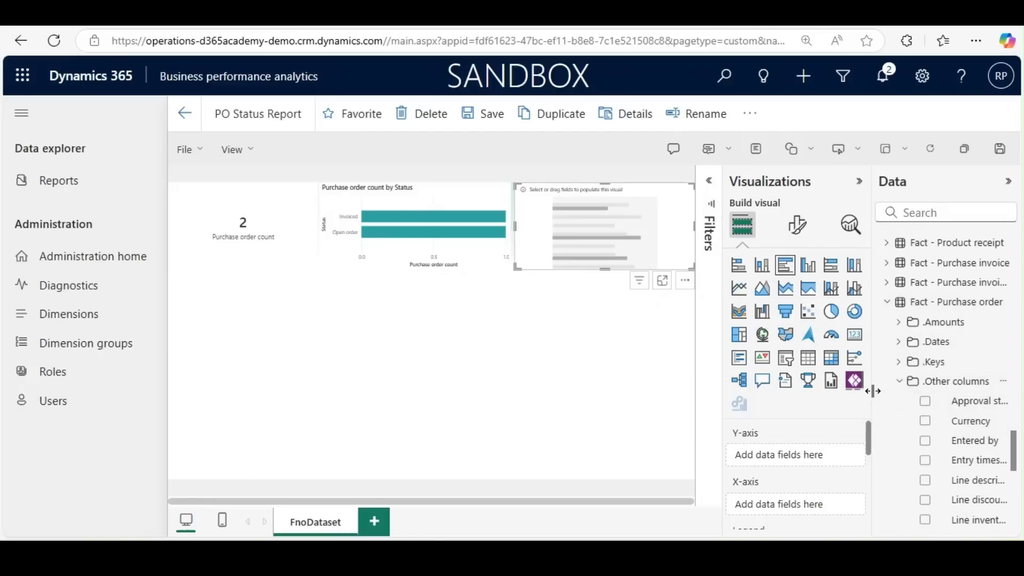
drag(876, 395, 811, 389)
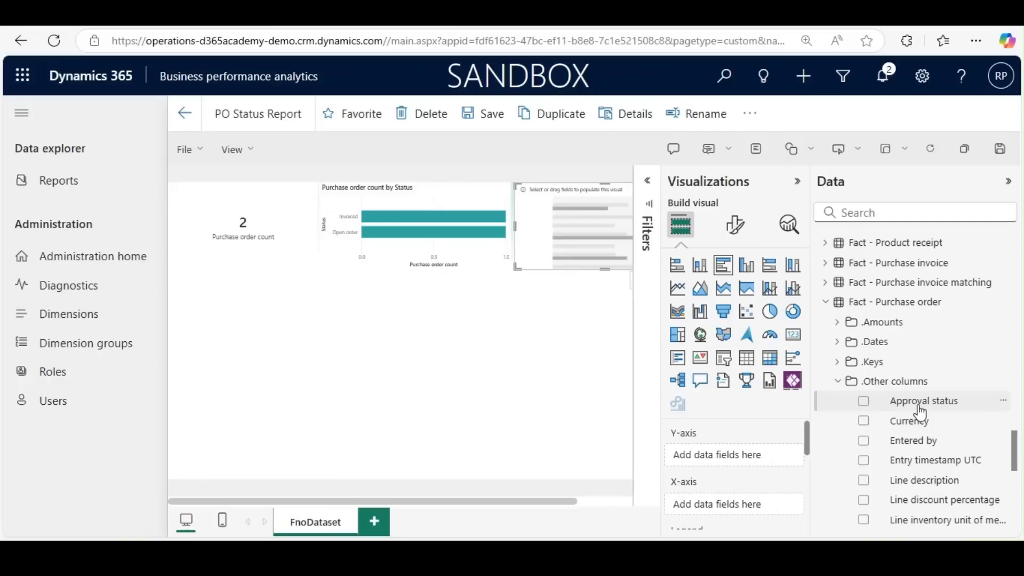
drag(916, 412, 748, 457)
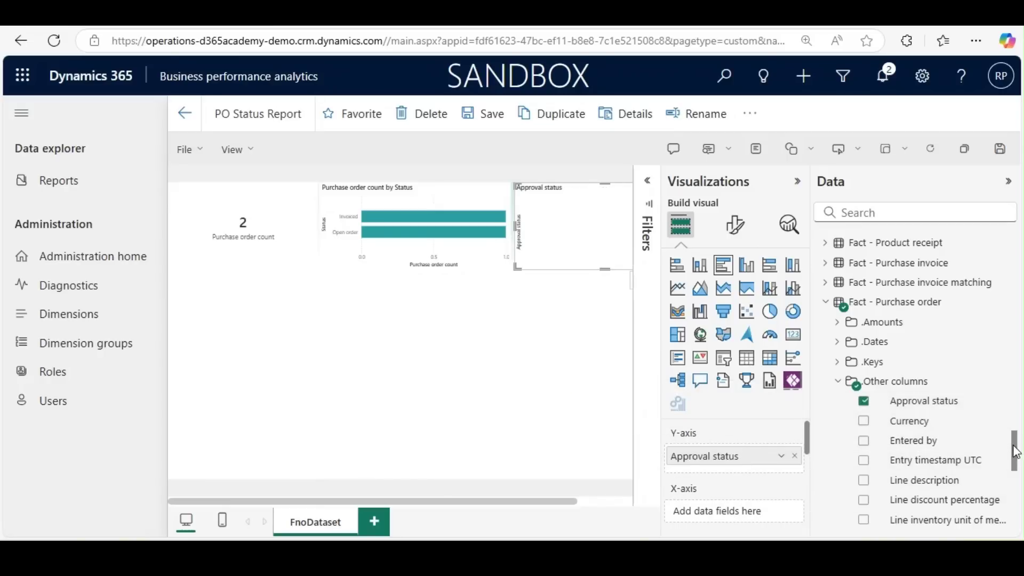
- Put the Purchase order count metric on the X-axis of the Approval status bar chart and deselect the visuals
drag(1016, 451, 1013, 230)
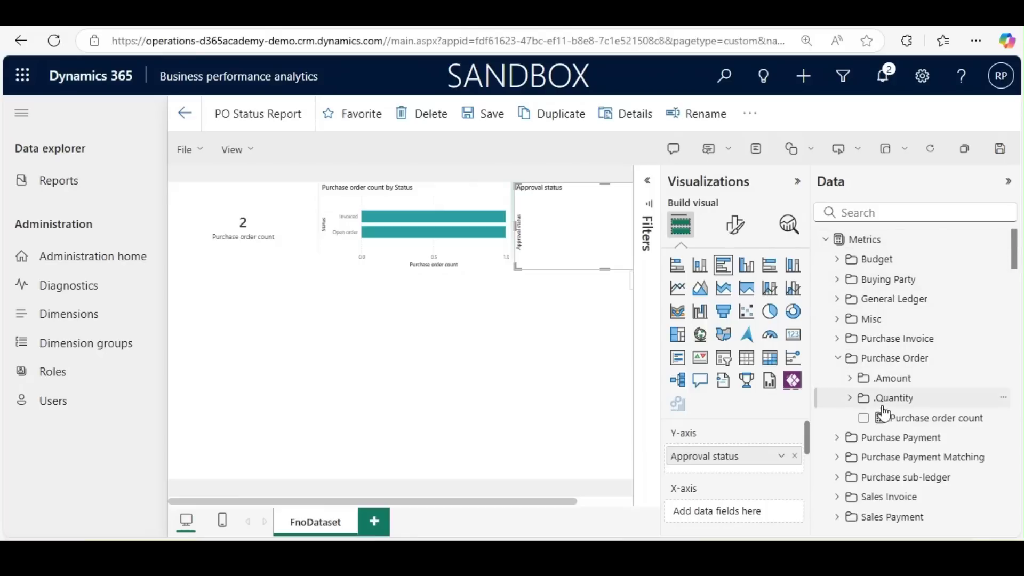
drag(884, 416, 751, 513)
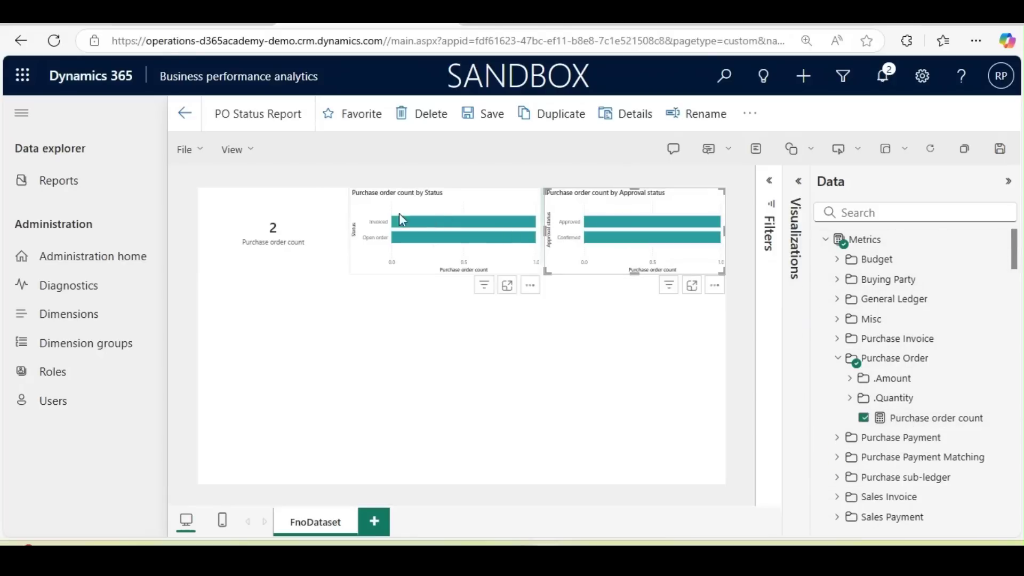
click(411, 204)
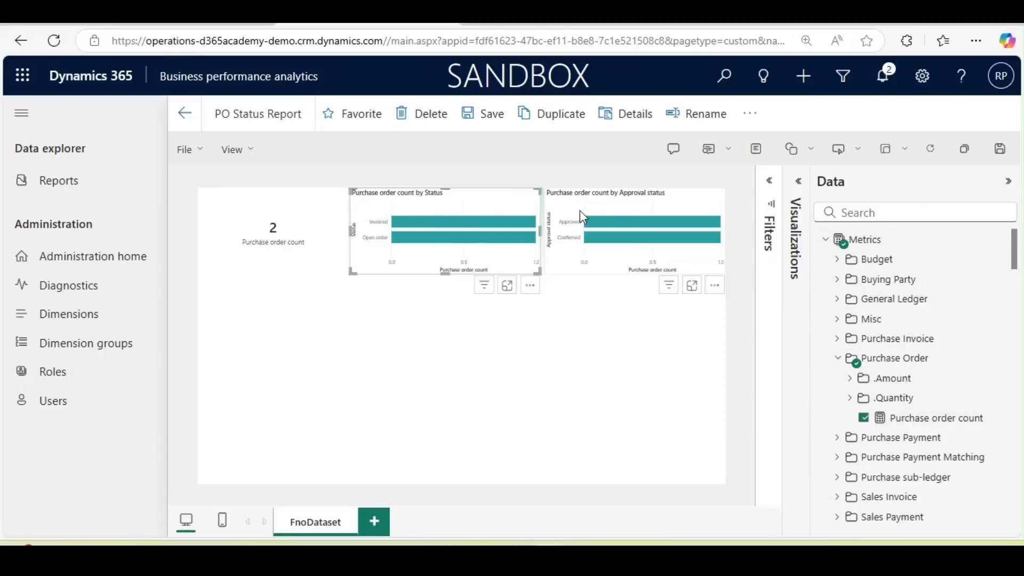
click(580, 210)
click(498, 347)
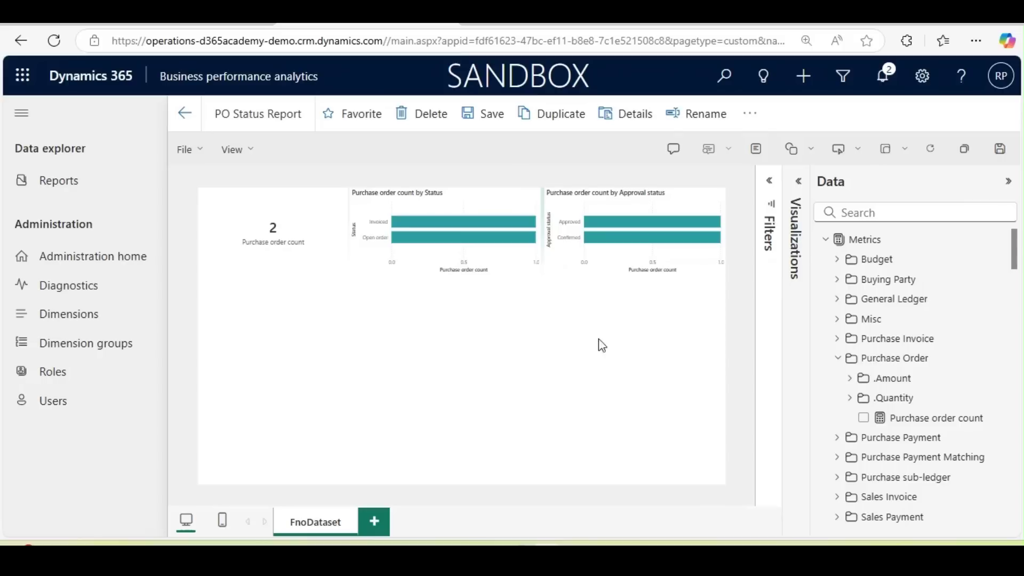
- Add a matrix visual below the purchase order count card
click(802, 193)
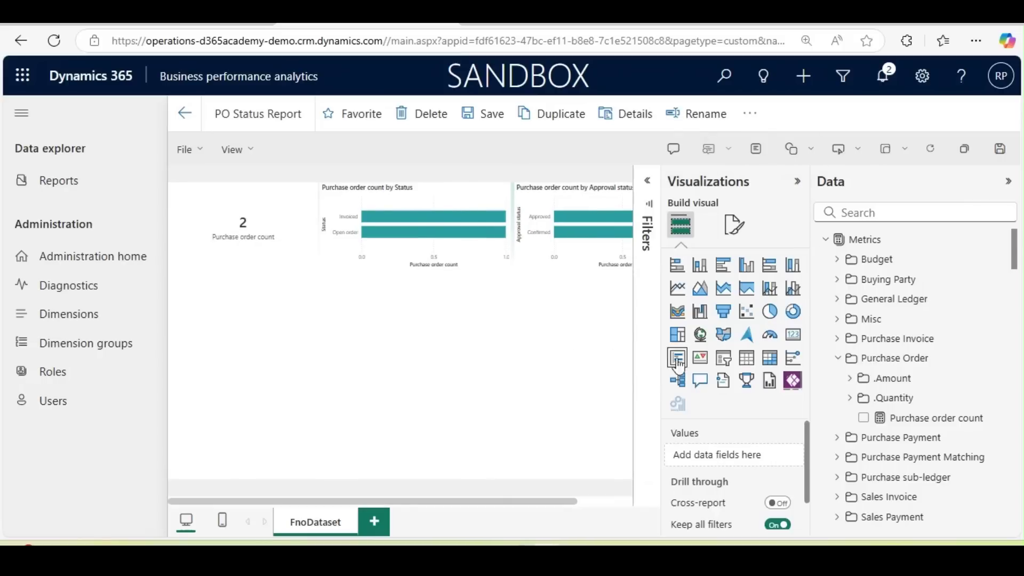
click(770, 358)
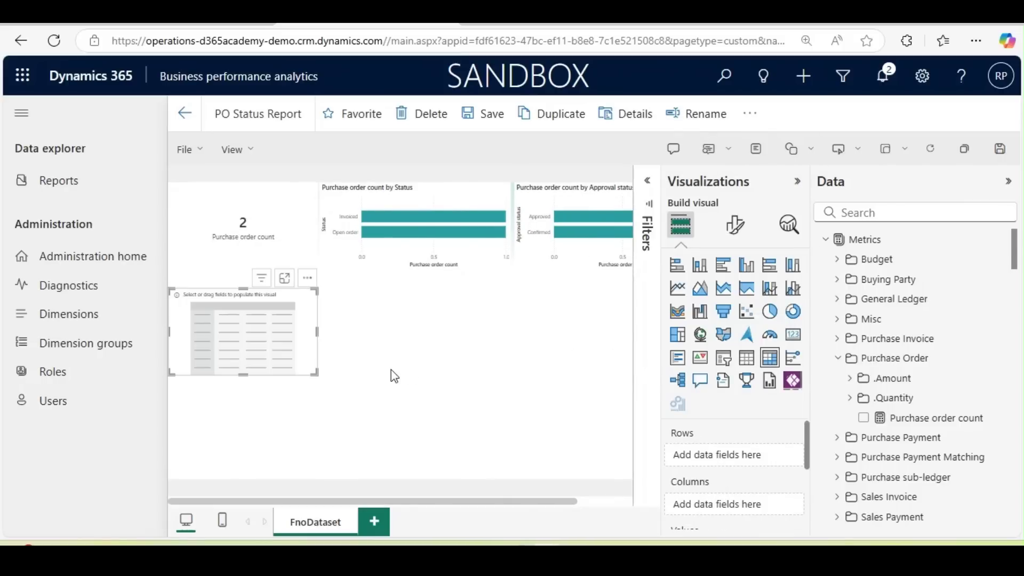
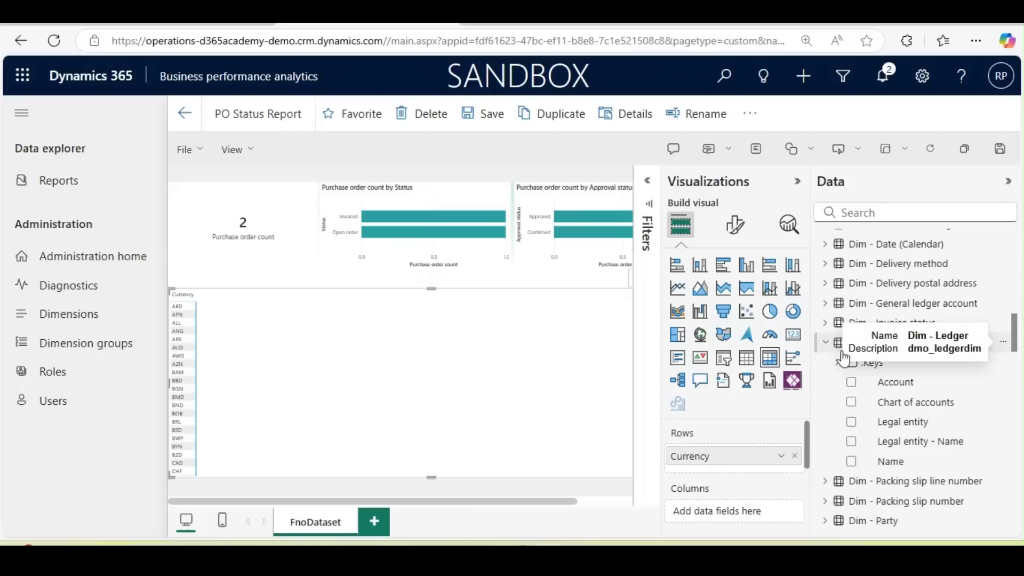
- Add Legal entity - Name from Dim - Ledger to the matrix rows, with Account - Name from Dim - Selling party above it
drag(930, 442, 736, 475)
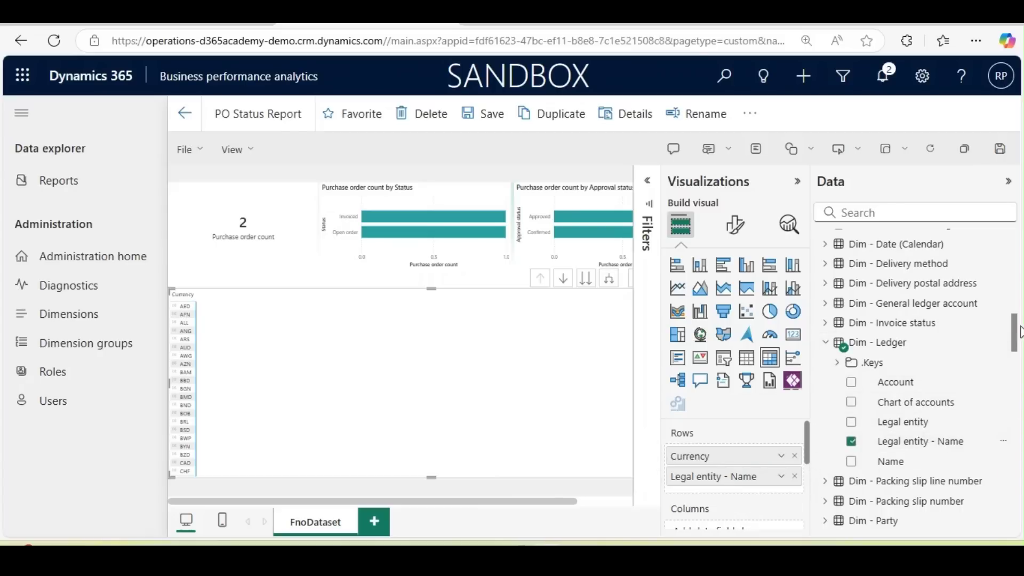
drag(1016, 336, 1008, 423)
click(885, 350)
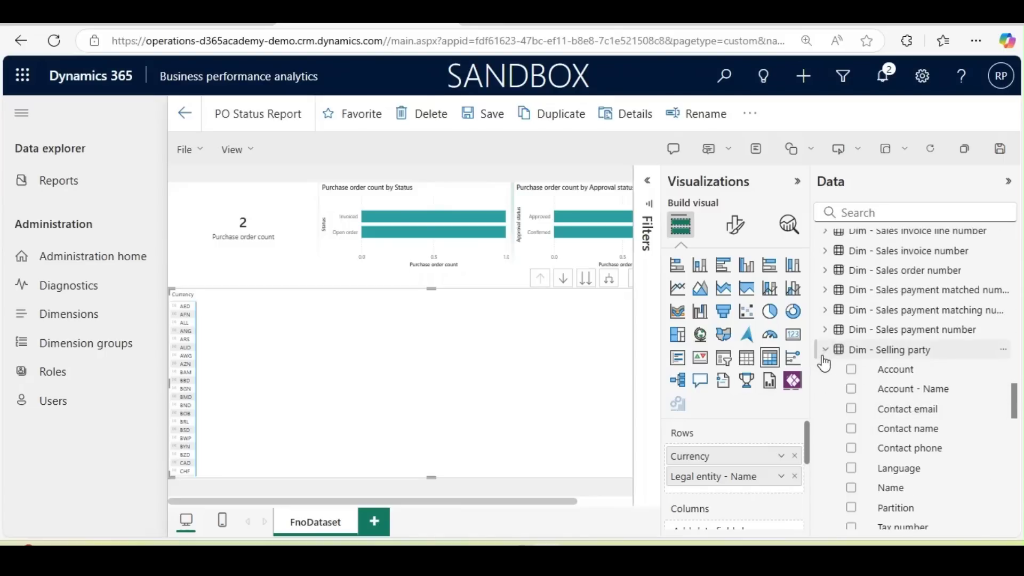
drag(921, 393, 740, 483)
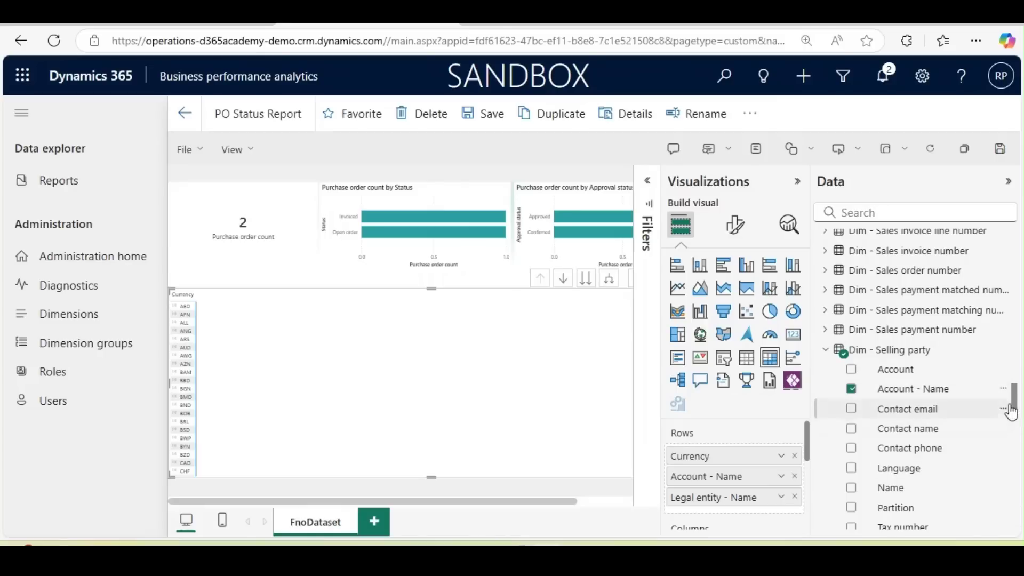
- Add Purchase order number from Dim - Purchase order number to the matrix rows below Legal entity - Name
drag(1014, 405, 1014, 465)
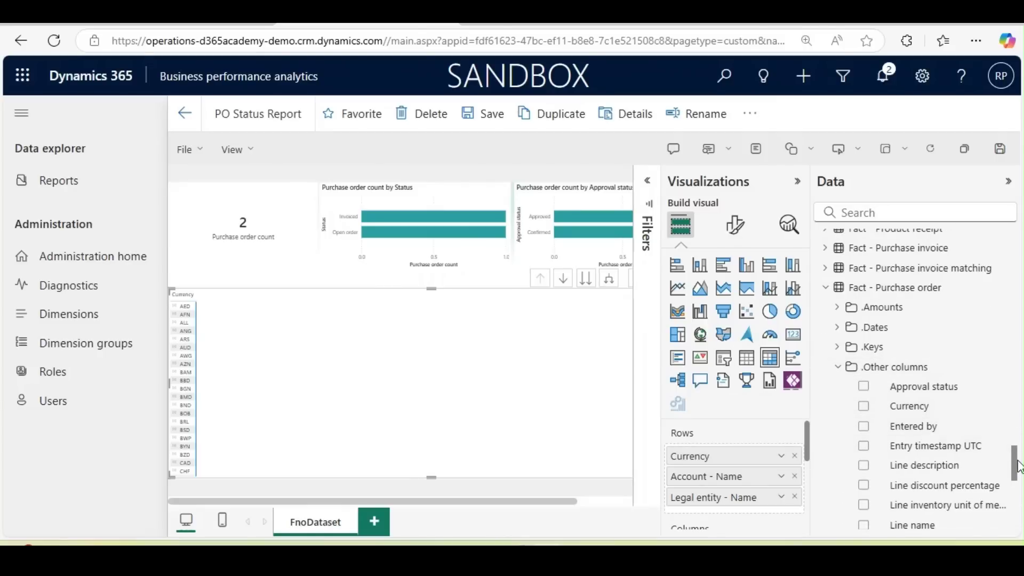
scroll(924, 384, up, 10)
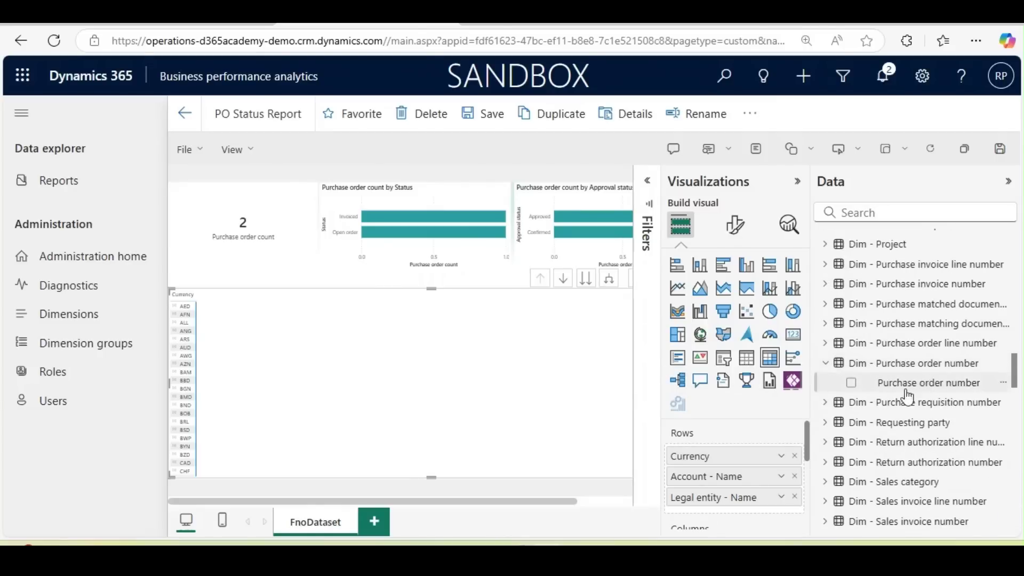
drag(908, 395, 725, 516)
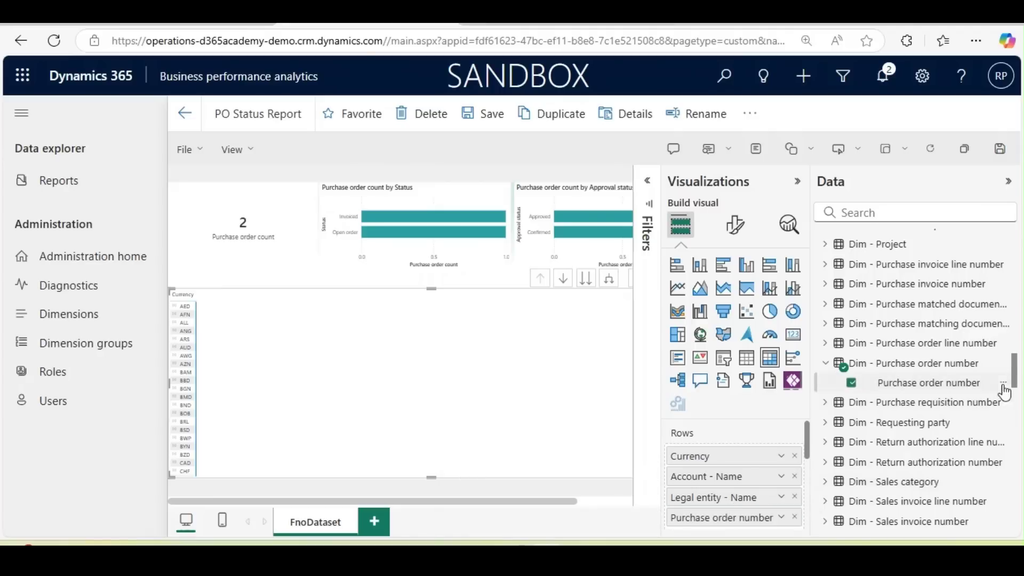
- Add Approval status and Line description from Fact - Purchase order to the matrix rows below Purchase order number
drag(1015, 379, 1012, 469)
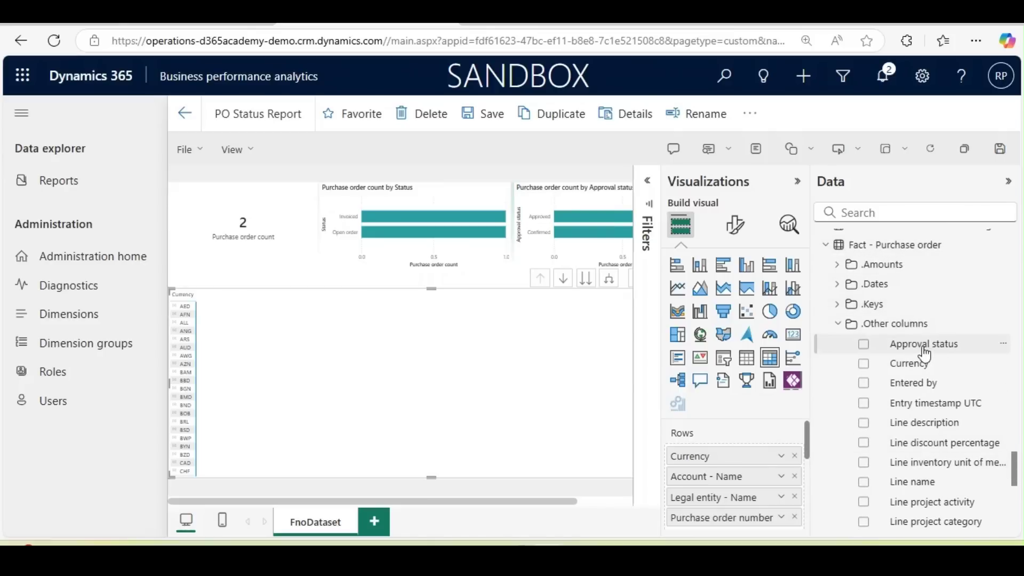
drag(924, 353, 752, 504)
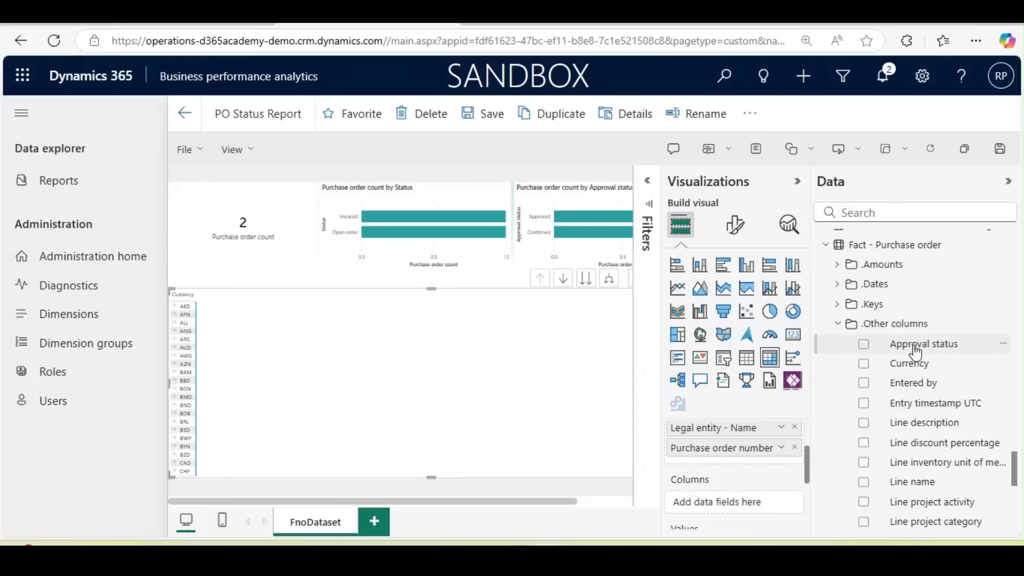
drag(913, 346, 750, 466)
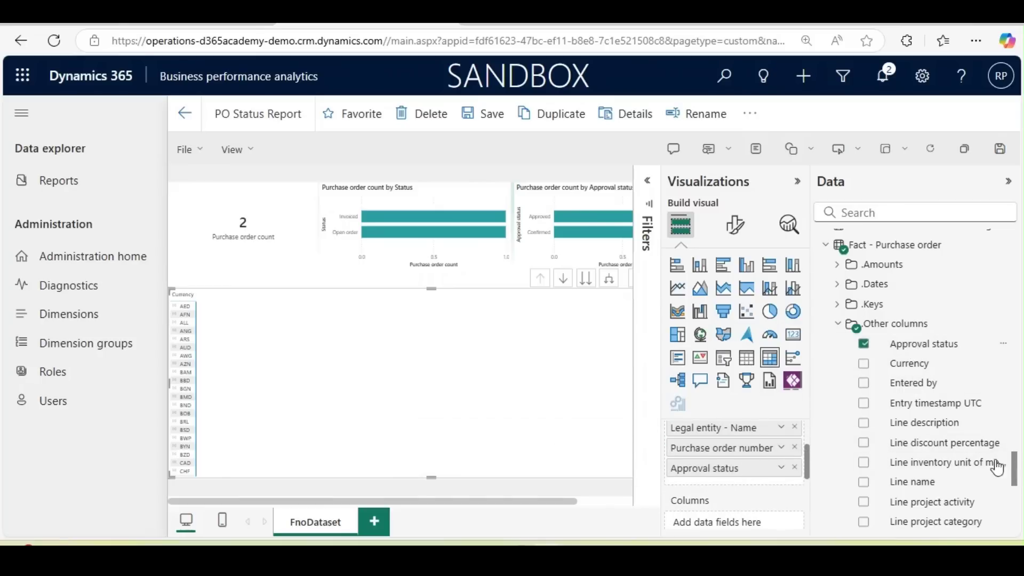
drag(907, 422, 748, 488)
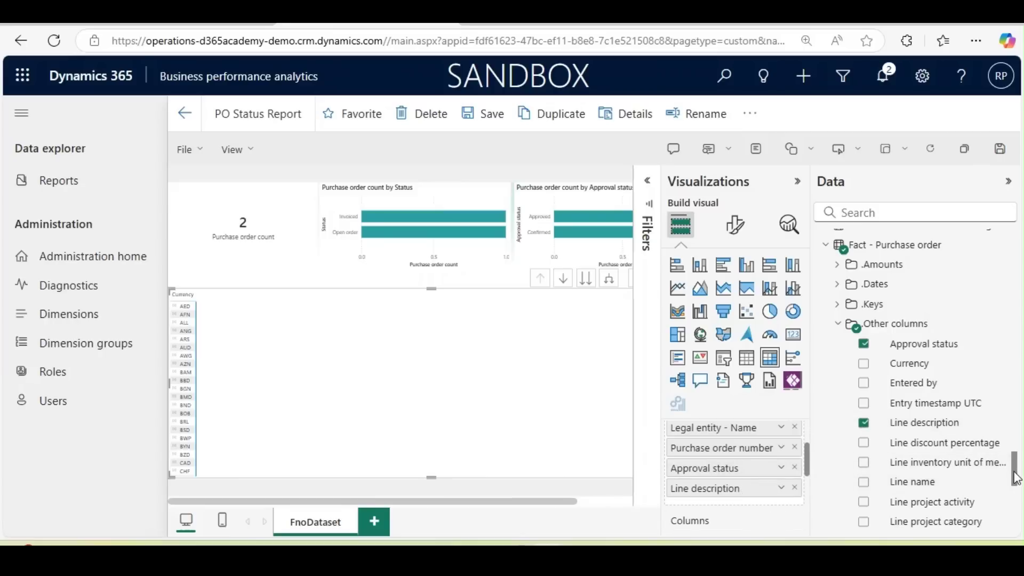
- Add Line unit price, Line unit of measure and Line status from Fact - Purchase order to the matrix rows
scroll(1014, 477, down, 8)
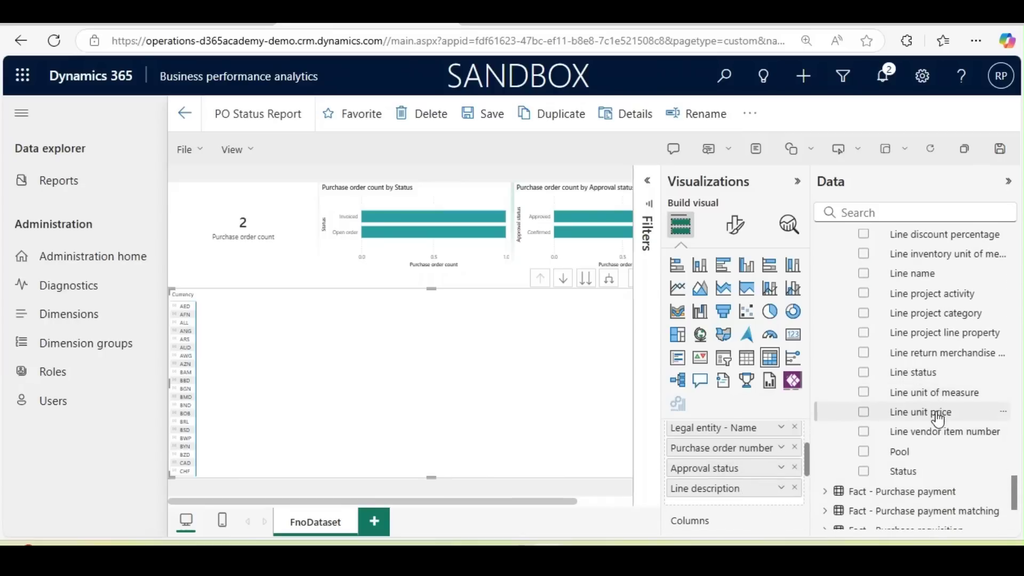
drag(937, 420, 757, 505)
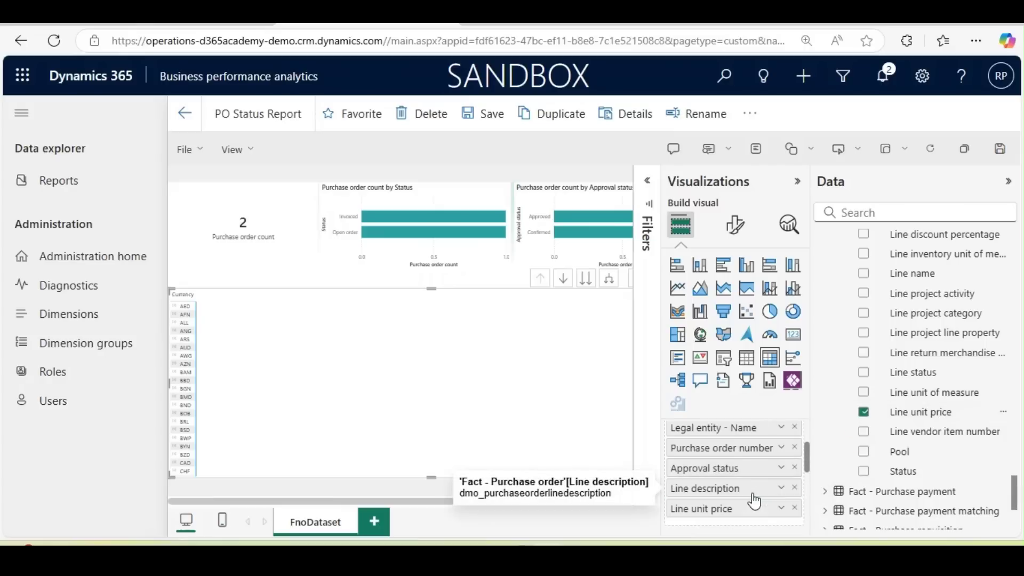
drag(917, 393, 752, 511)
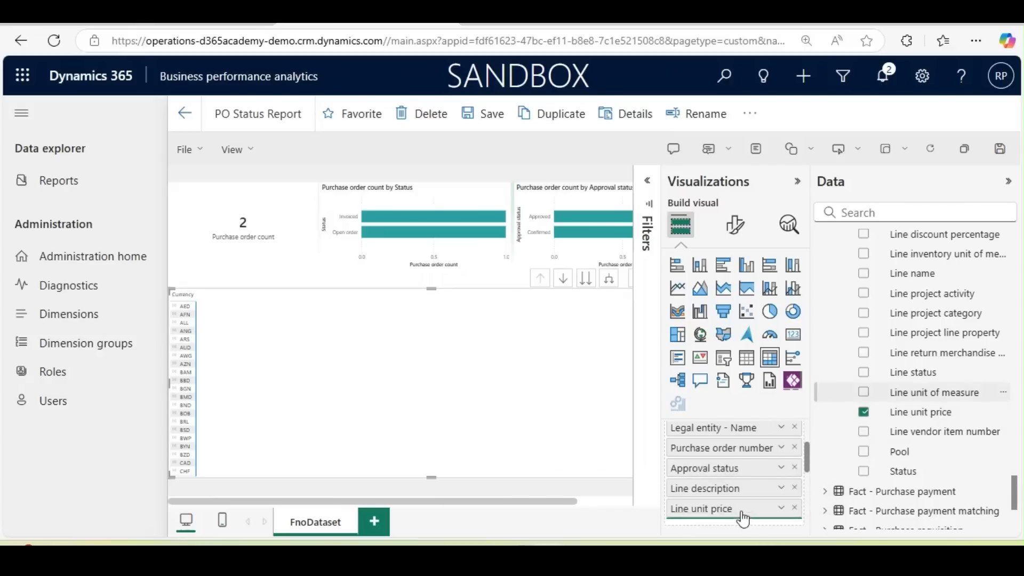
drag(922, 372, 765, 523)
- Add Amount (Line), Amount (Line charge), Quantity (Line) and the line remaining quantity from Fact - Purchase order below Line description in the matrix rows
scroll(848, 293, up, 5)
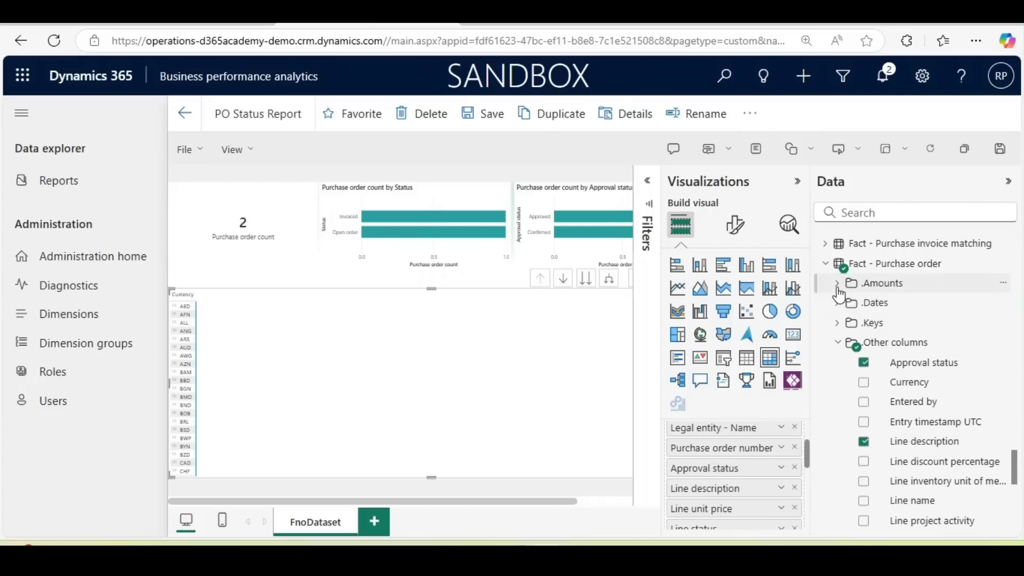
click(847, 287)
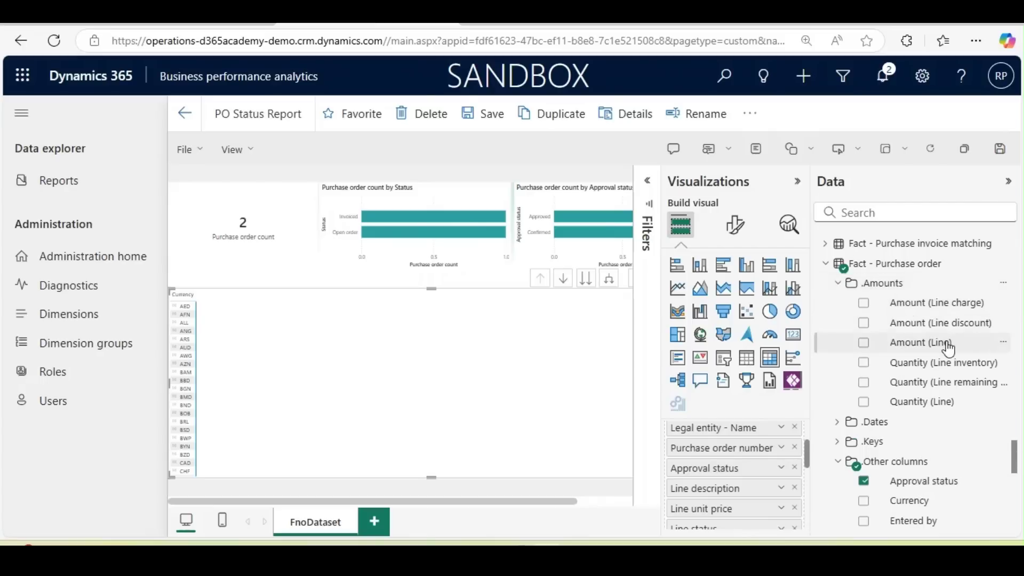
drag(947, 344, 760, 504)
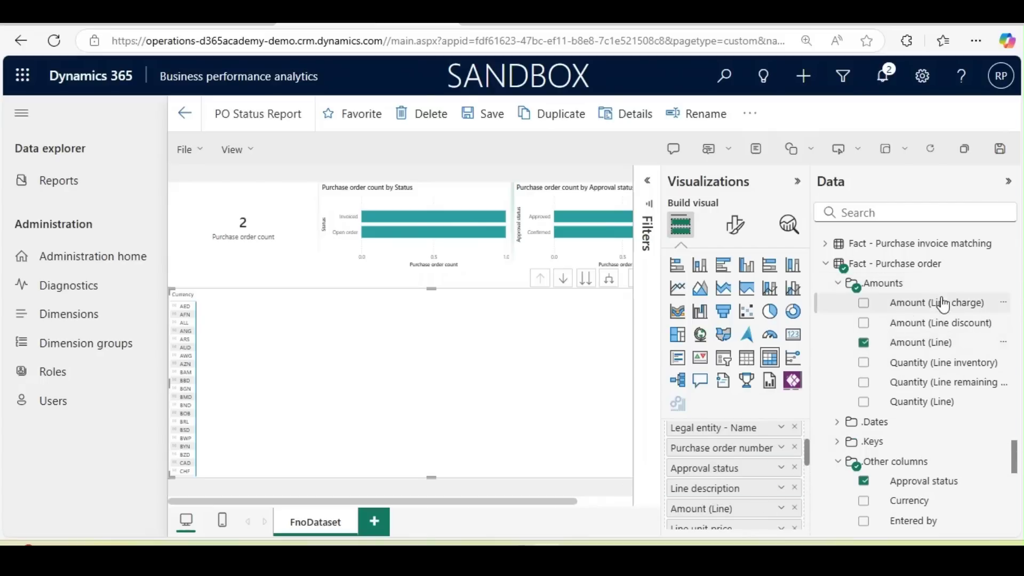
drag(941, 308, 746, 504)
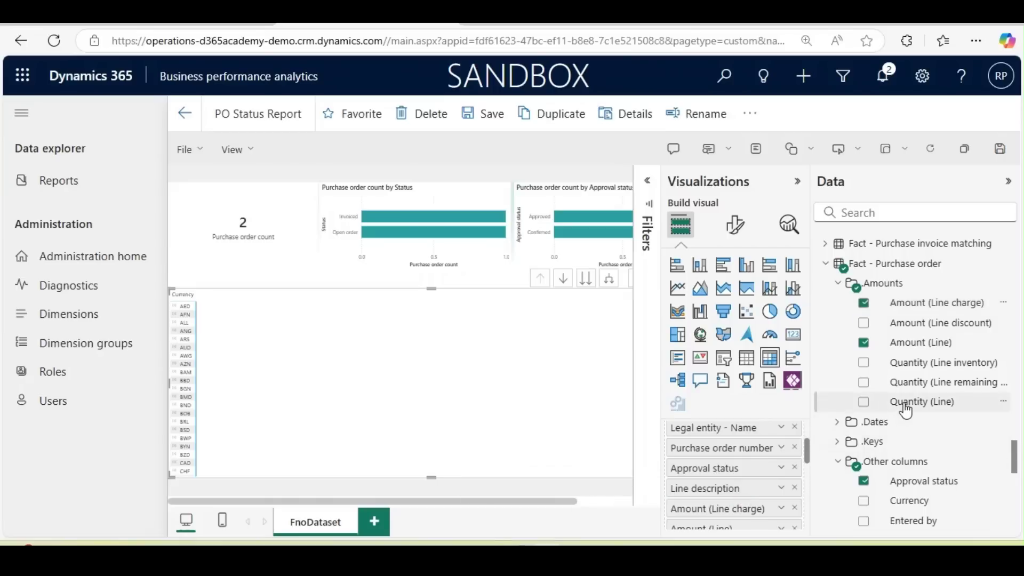
drag(906, 405, 754, 498)
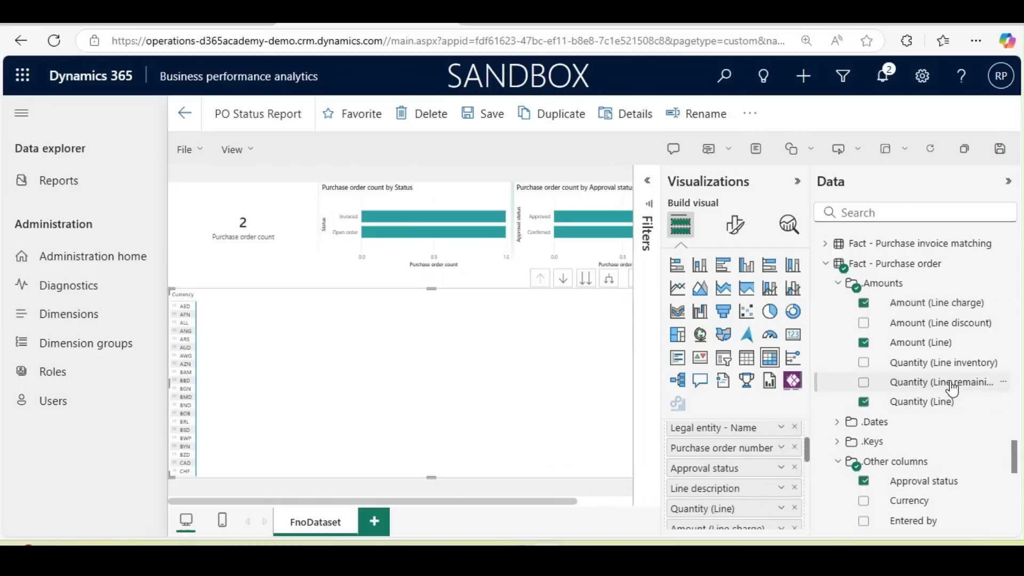
drag(949, 383, 763, 507)
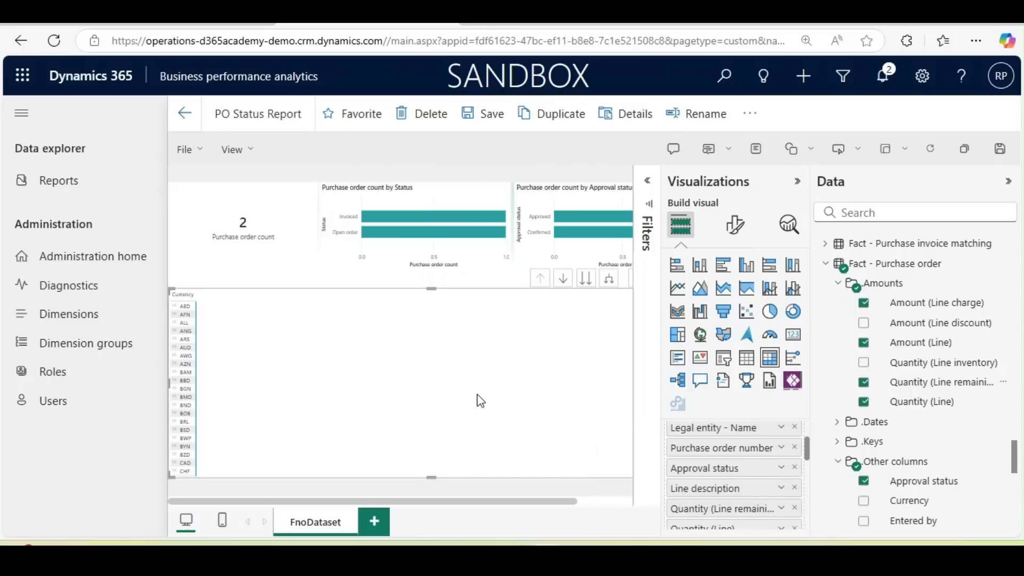
- Save the PO Status Report and reopen it for editing with the matrix selected
click(482, 123)
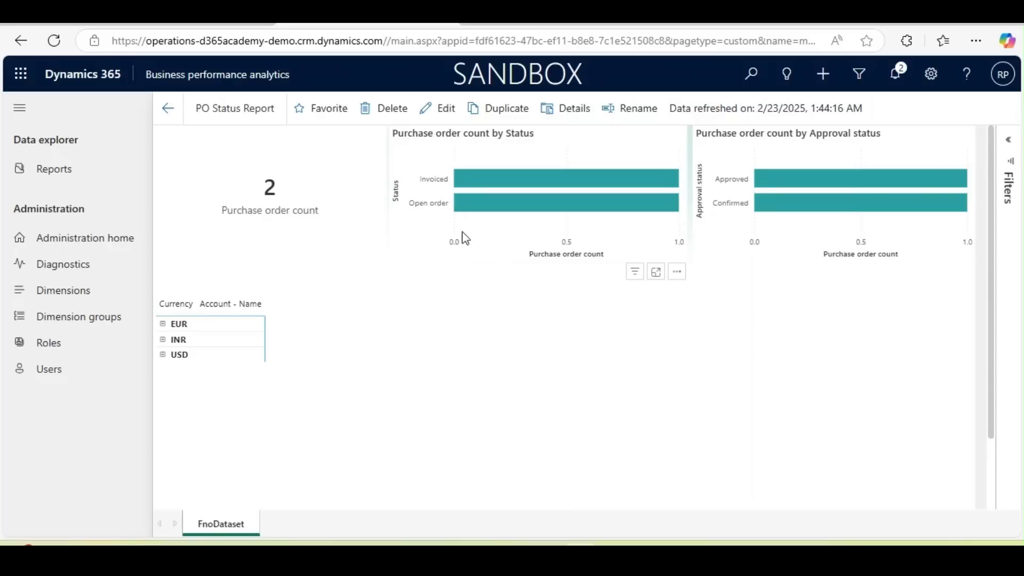
click(436, 103)
click(555, 350)
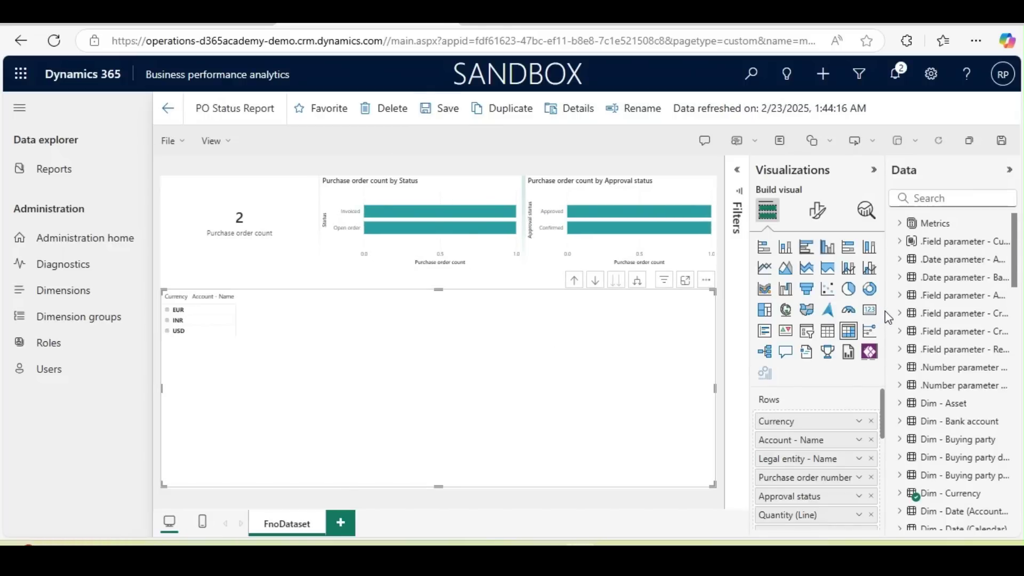
- Put the Purchase order quantity (Line) metric from the Purchase Order metrics in the matrix values
drag(888, 308, 810, 305)
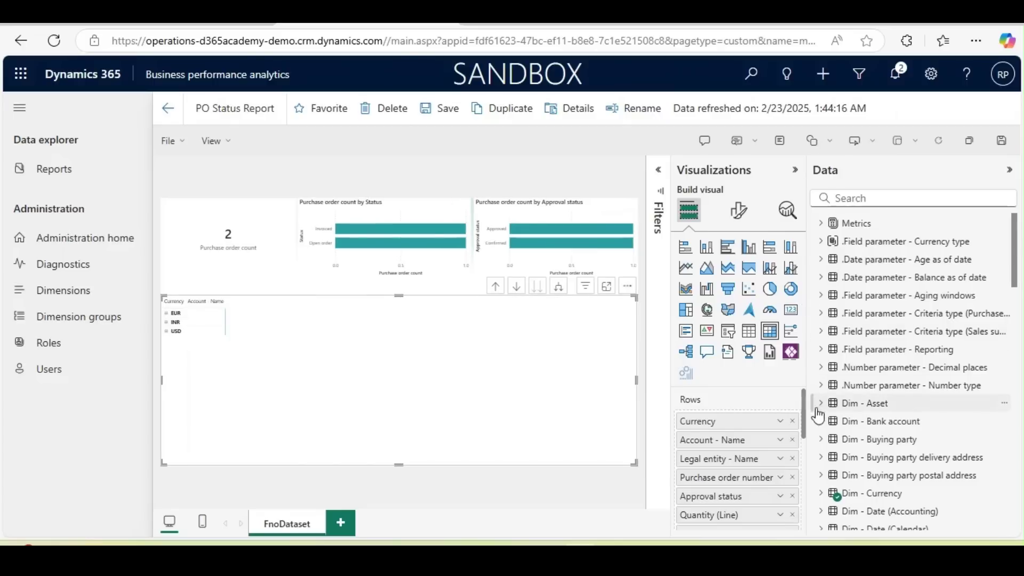
drag(807, 411, 806, 493)
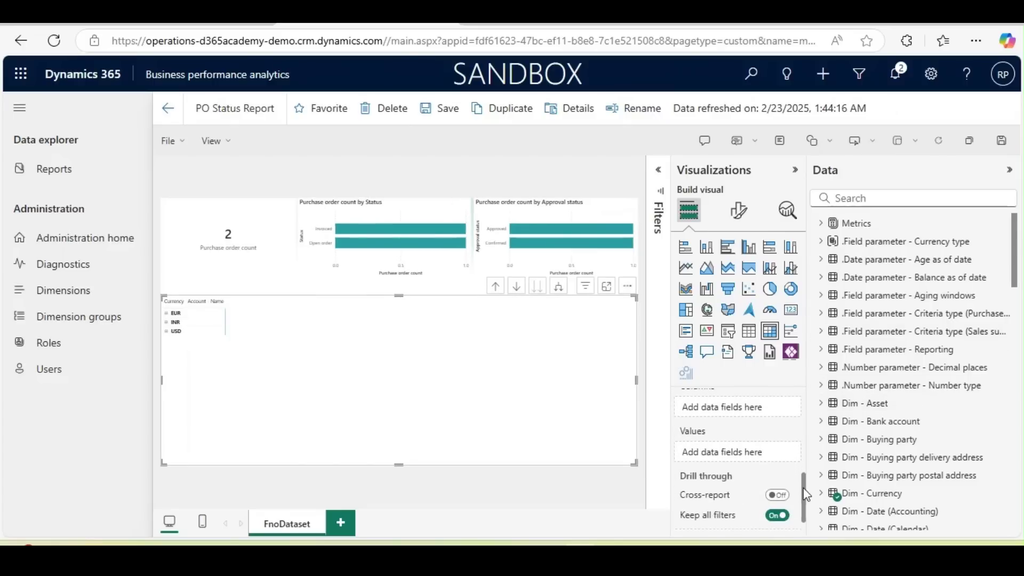
click(821, 224)
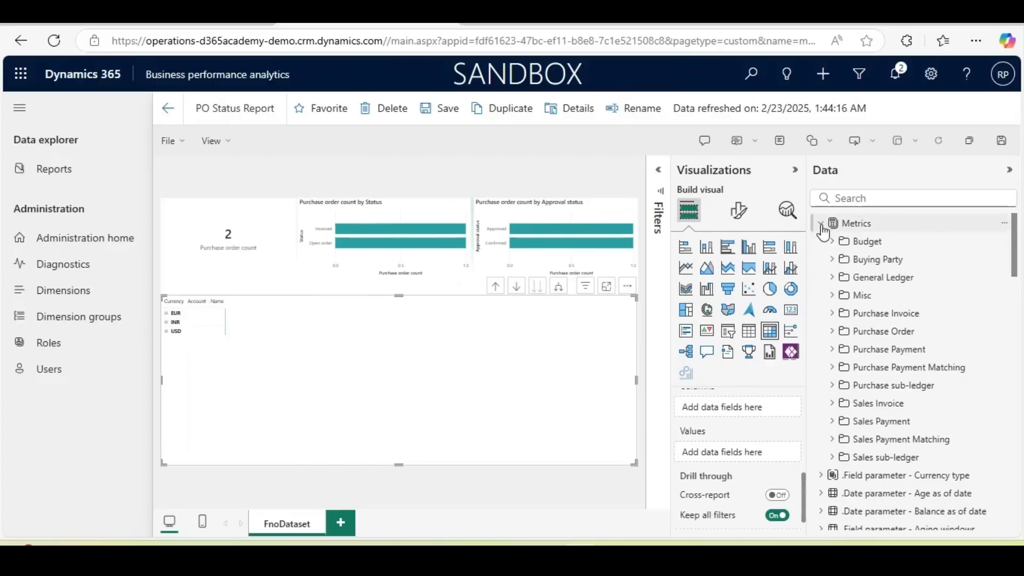
click(832, 332)
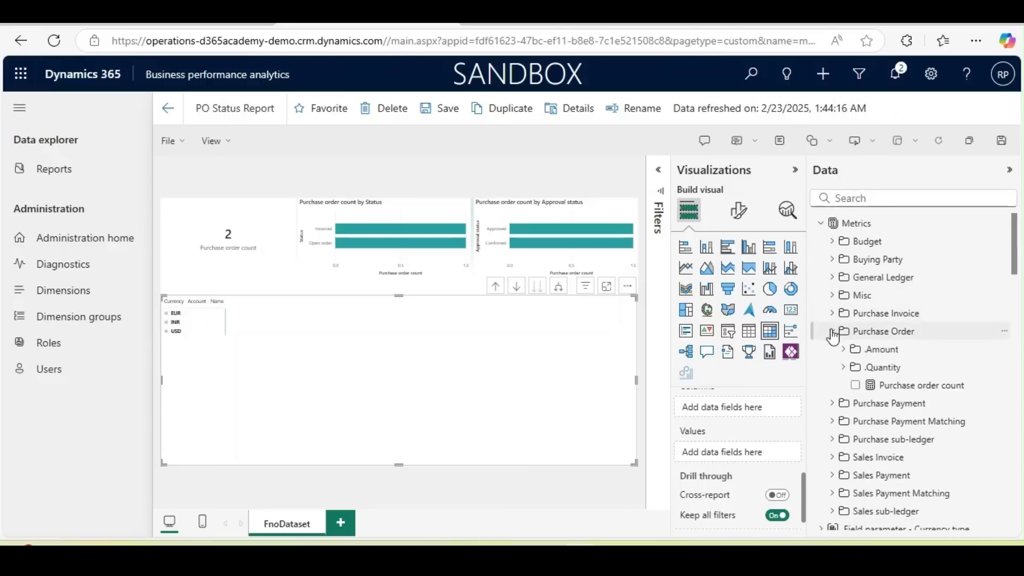
click(843, 370)
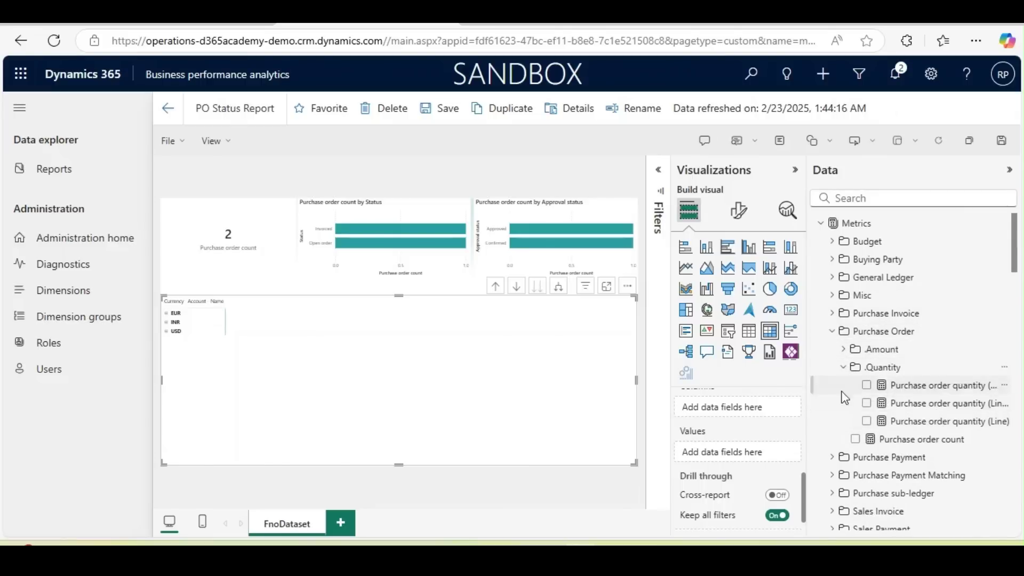
drag(808, 364, 769, 363)
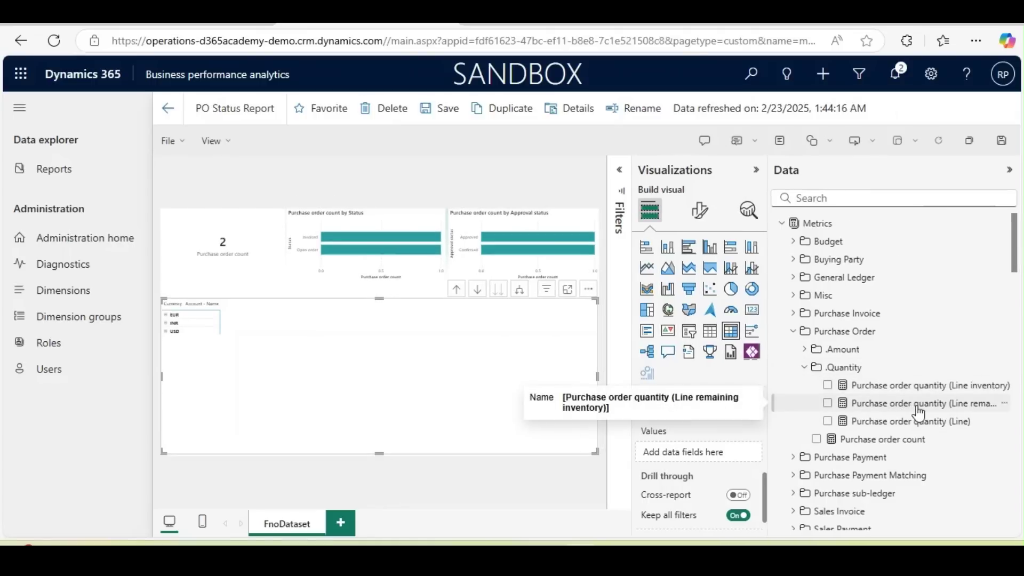
drag(917, 427, 718, 457)
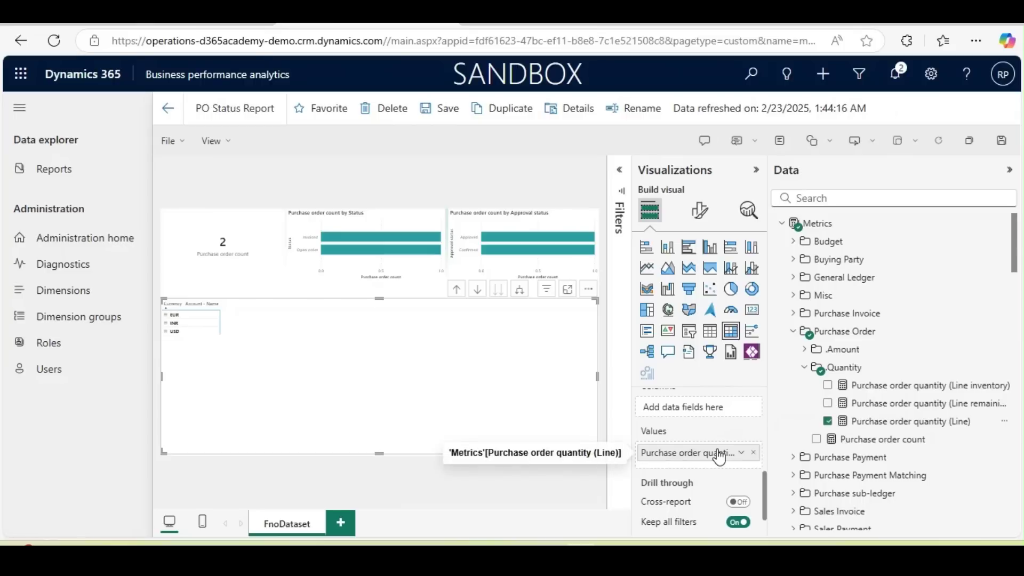
- Add the Purchase order amount (Line) metric to the matrix values below the quantity metric and save the report
click(804, 349)
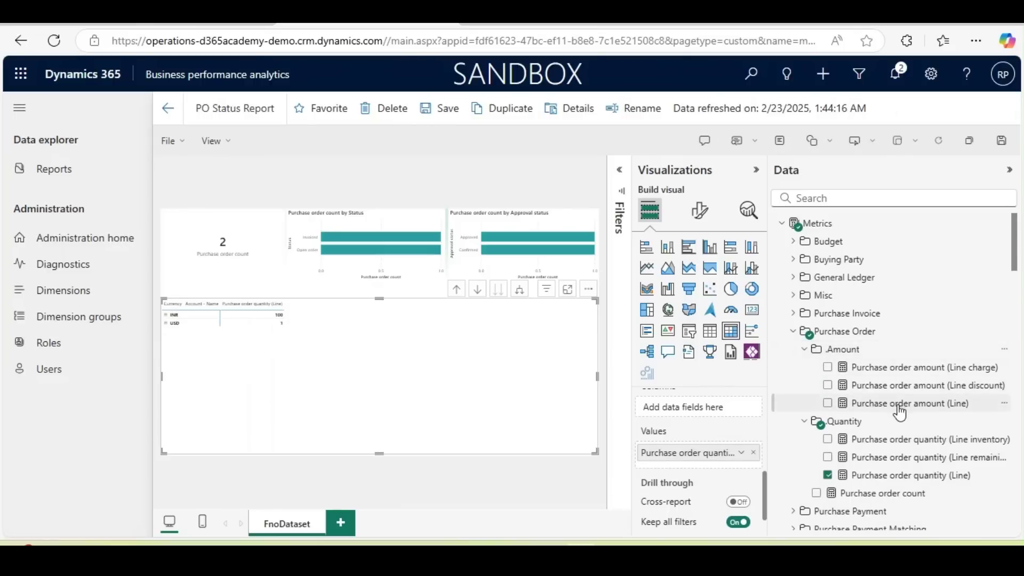
drag(900, 405, 731, 470)
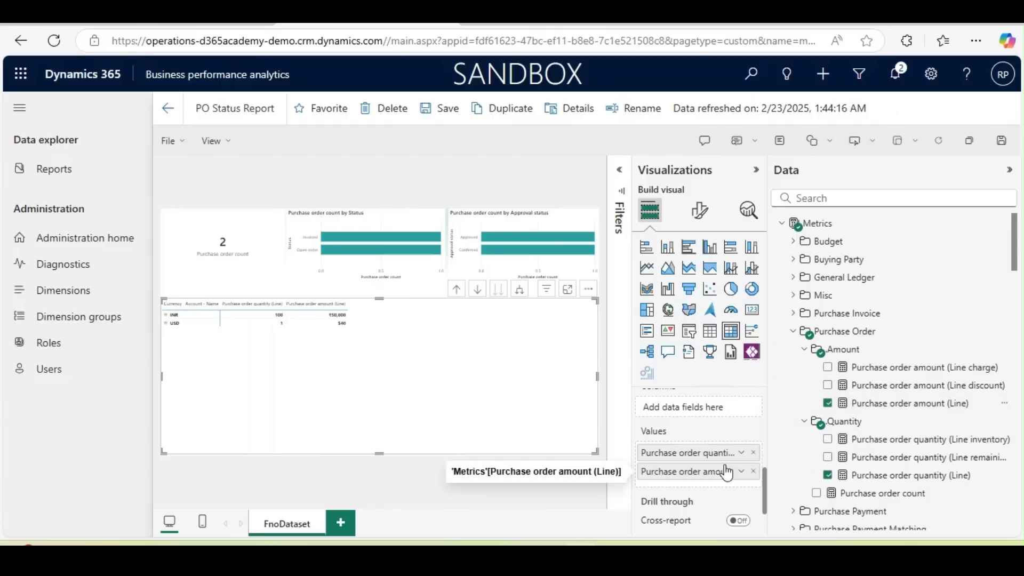
click(437, 122)
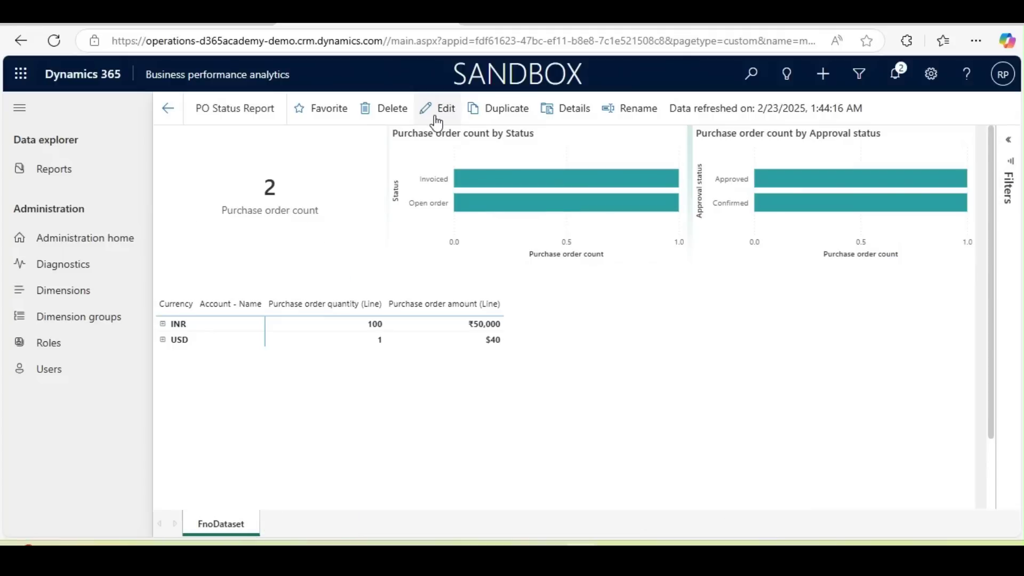
- Expand the USD row of the matrix to line detail and the INR row down to its legal entity
click(164, 340)
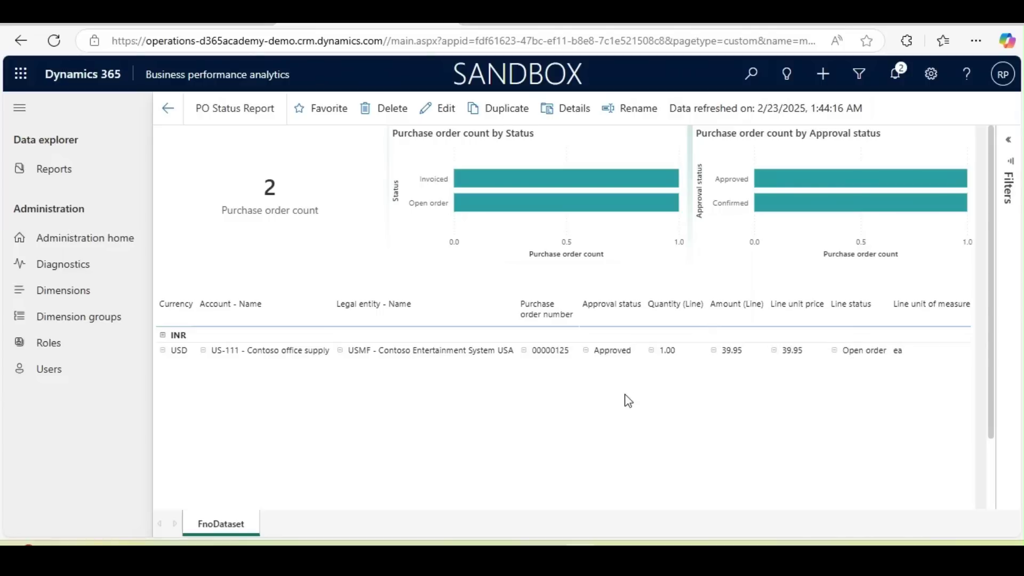
click(163, 335)
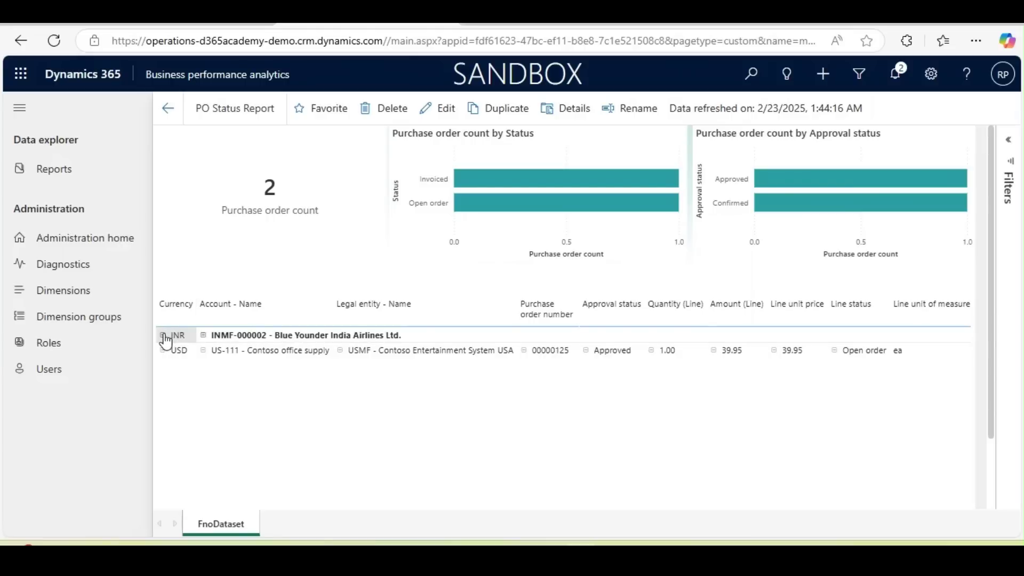
click(203, 335)
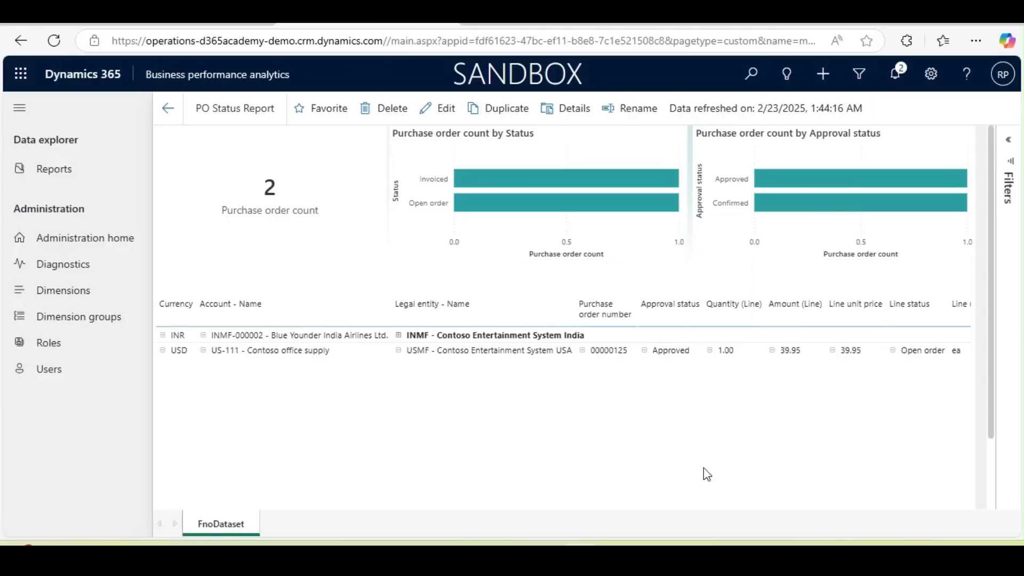
- Narrow the Account - Name, Legal entity - Name, Approval status, Amount (Line), Line status and Line unit of measure columns of the matrix
click(379, 318)
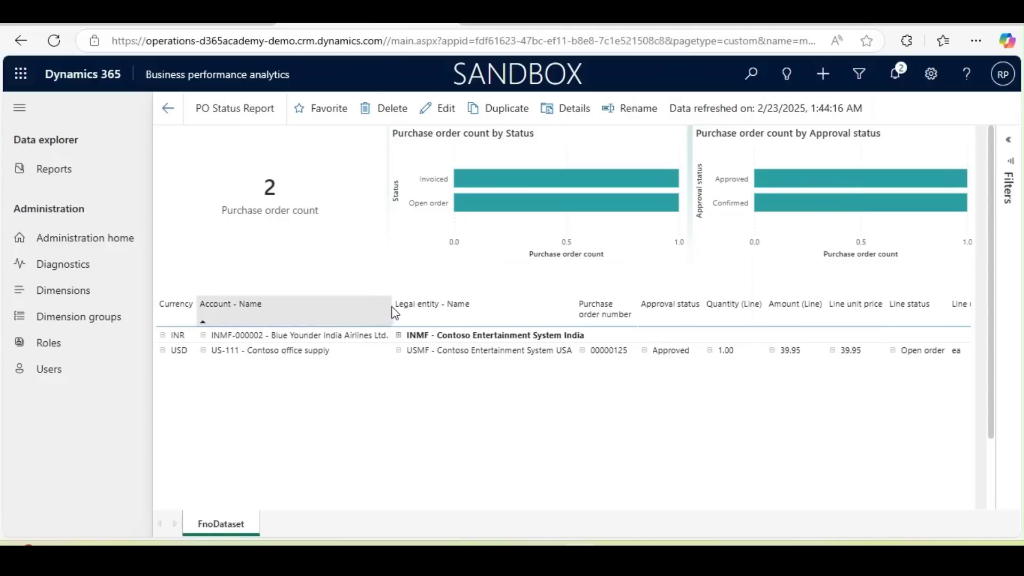
drag(395, 313, 352, 313)
drag(536, 314, 476, 314)
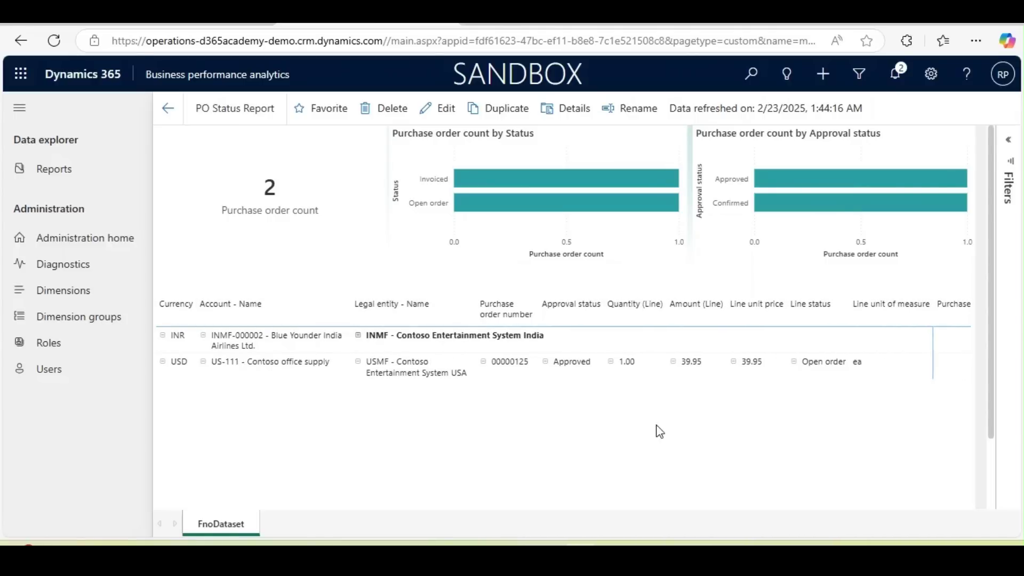
drag(606, 310, 576, 310)
drag(921, 310, 805, 310)
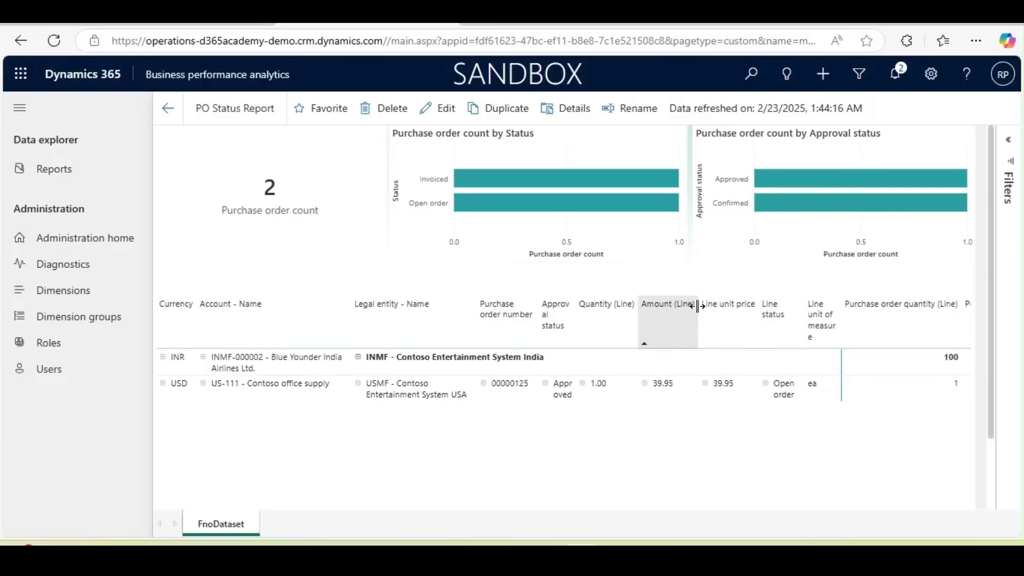
drag(698, 306, 683, 305)
- Reopen the report for editing and rename the matrix row field Account - Name as Name
click(427, 112)
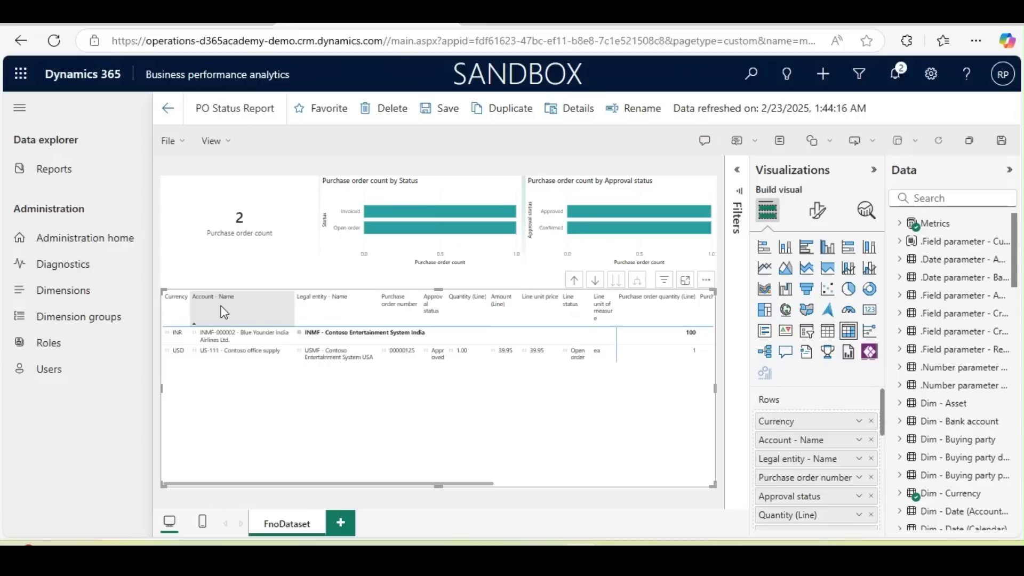
click(857, 441)
click(896, 460)
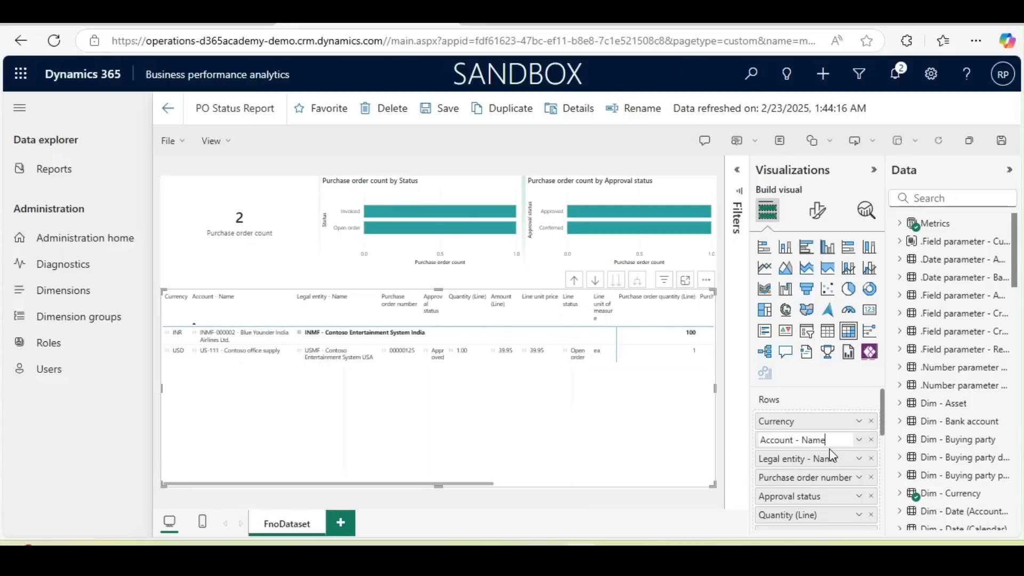
key(BackSpace)
key(BackSpace)
key(BackSpace)
key(BackSpace)
key(BackSpace)
key(BackSpace)
key(BackSpace)
key(BackSpace)
key(BackSpace)
key(BackSpace)
key(Return)
- Rename the matrix row fields Legal entity - Name as Legal entity and Purchase order number as PO Number
click(859, 459)
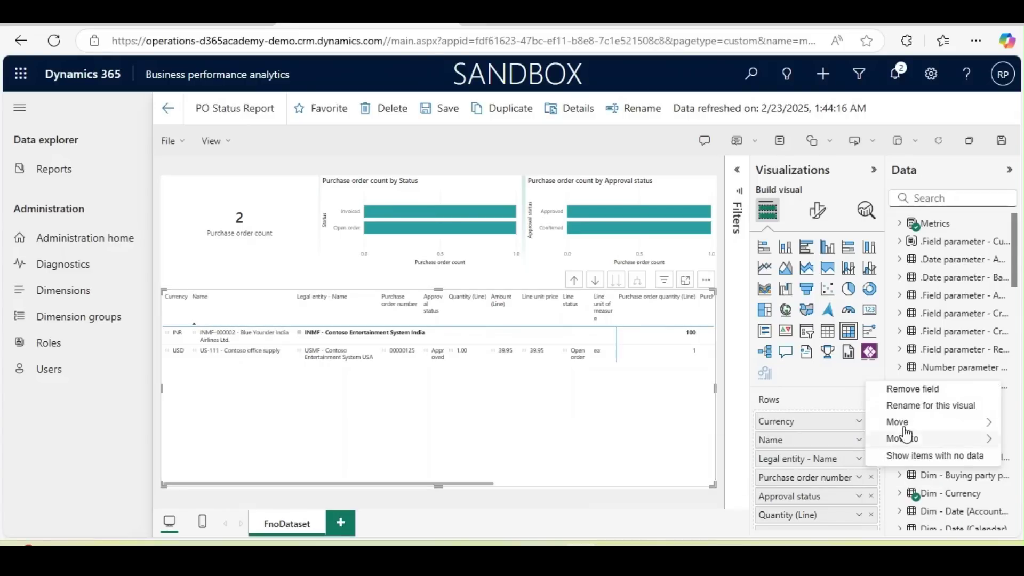
click(907, 403)
key(Return)
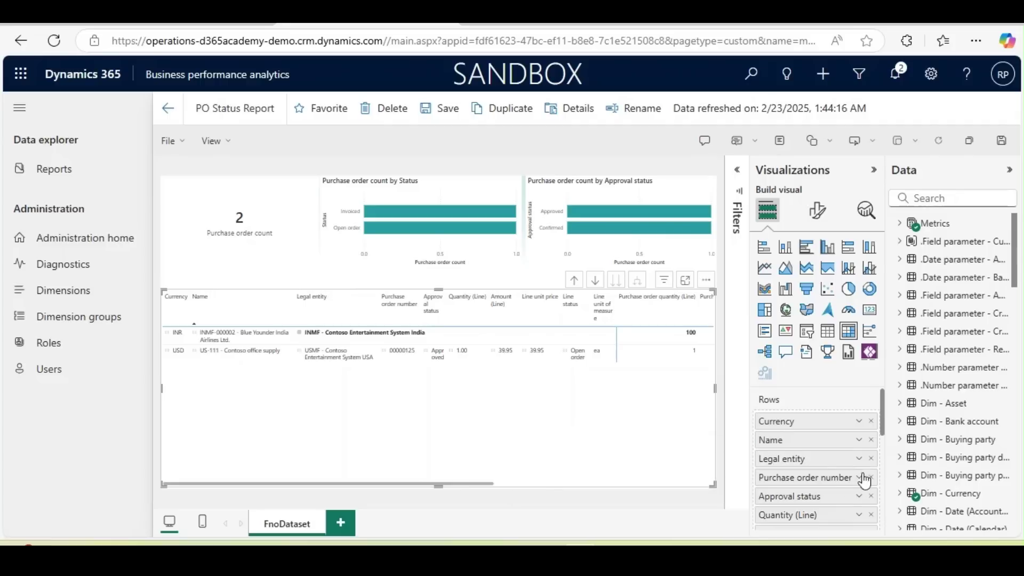
click(859, 477)
click(906, 421)
text(PO )
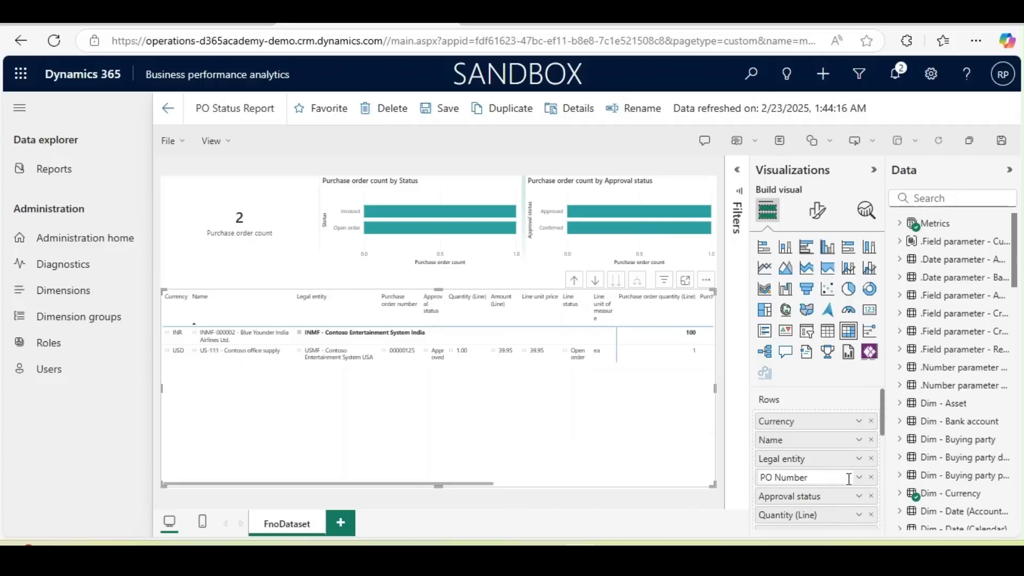
text(Number)
key(Return)
- Rename the Quantity (Line) row field as Qty for the matrix
scroll(853, 480, down, 2)
click(858, 439)
click(903, 460)
key(BackSpace)
key(BackSpace)
key(BackSpace)
key(BackSpace)
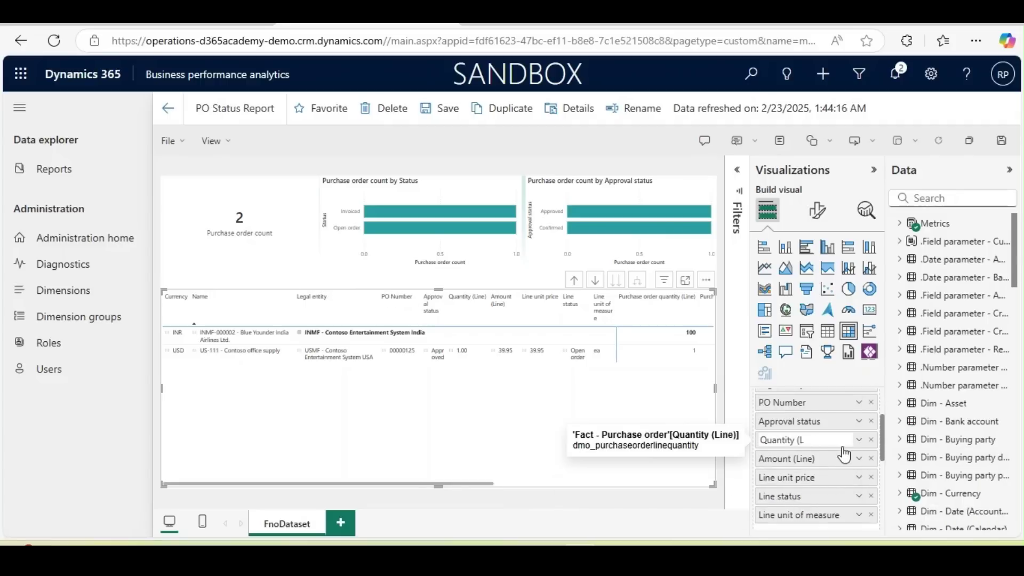
key(Return)
- Rename the Amount (Line) row field as Amount for the matrix
click(858, 459)
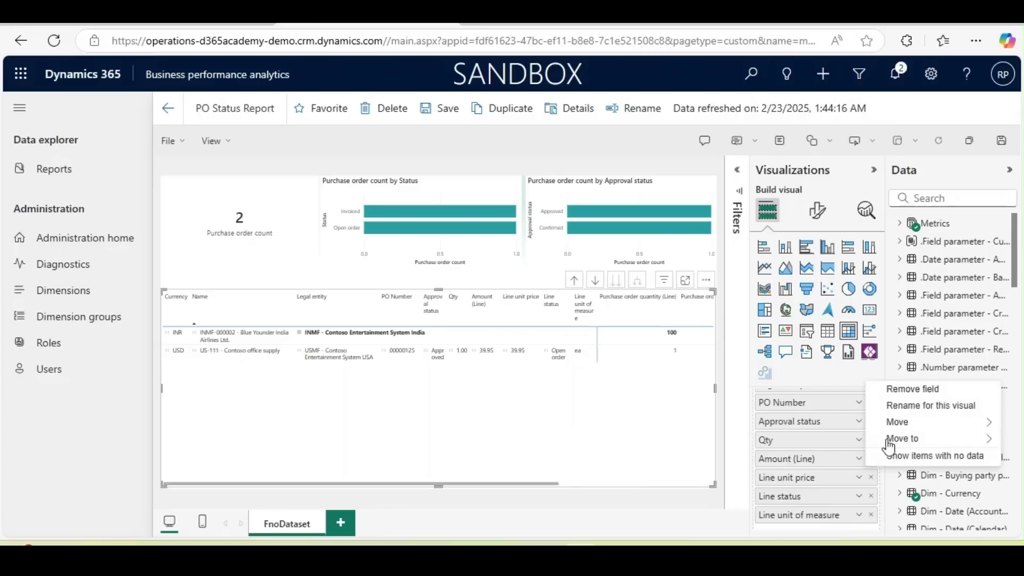
click(912, 405)
key(BackSpace)
key(BackSpace)
key(BackSpace)
key(BackSpace)
key(BackSpace)
key(BackSpace)
key(BackSpace)
key(Return)
- Rename the Line unit price row field as Unit price for the matrix
click(859, 477)
click(906, 423)
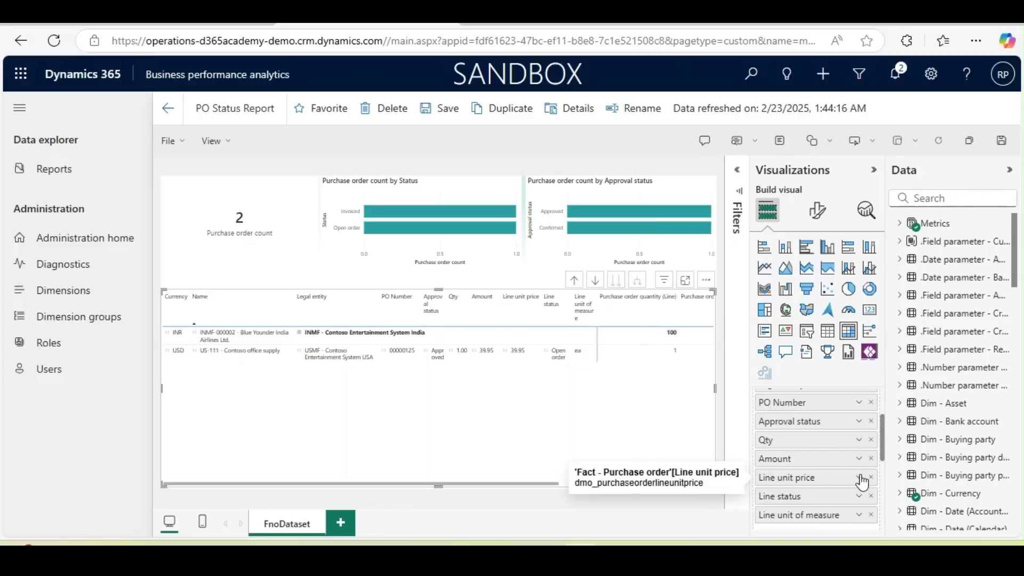
key(BackSpace)
text(U)
key(Return)
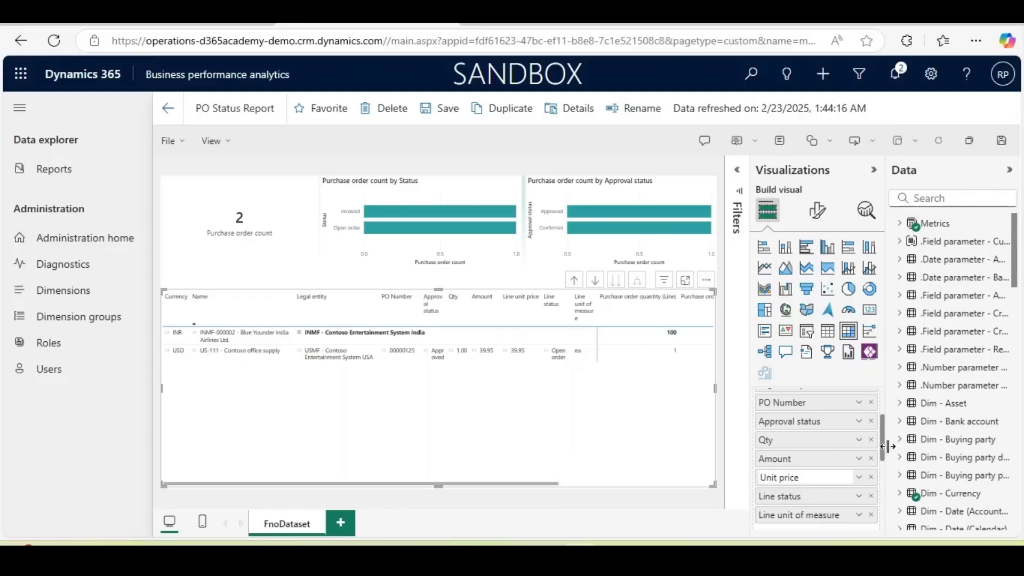
- Rename the Line unit of measure row field as UOM for the matrix
scroll(832, 464, down, 2)
click(859, 439)
click(860, 447)
click(859, 440)
click(907, 480)
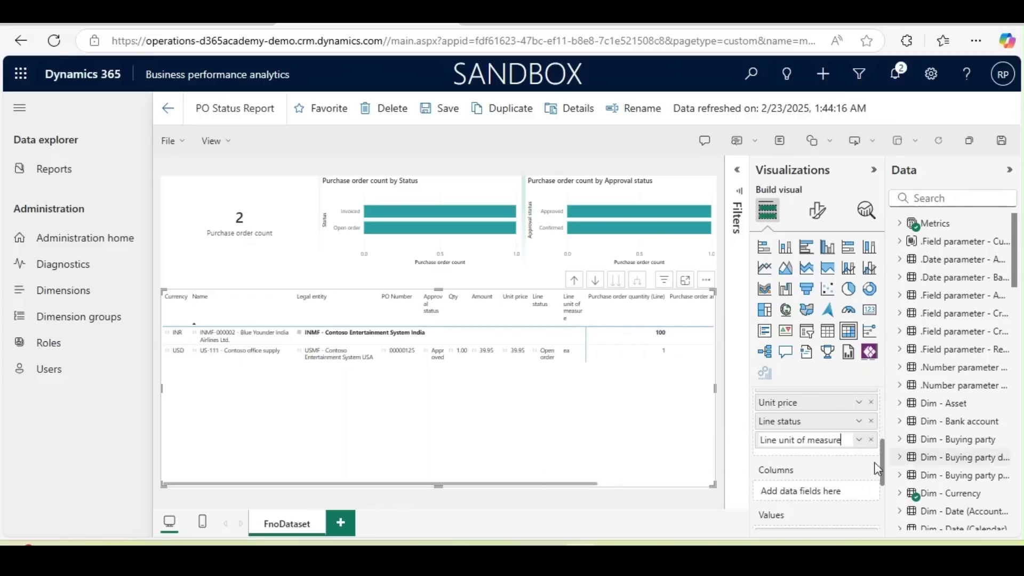
text(UOM)
key(Return)
- Rename the Purchase order quantity (Line) metric in the matrix values as Qty
scroll(816, 454, down, 3)
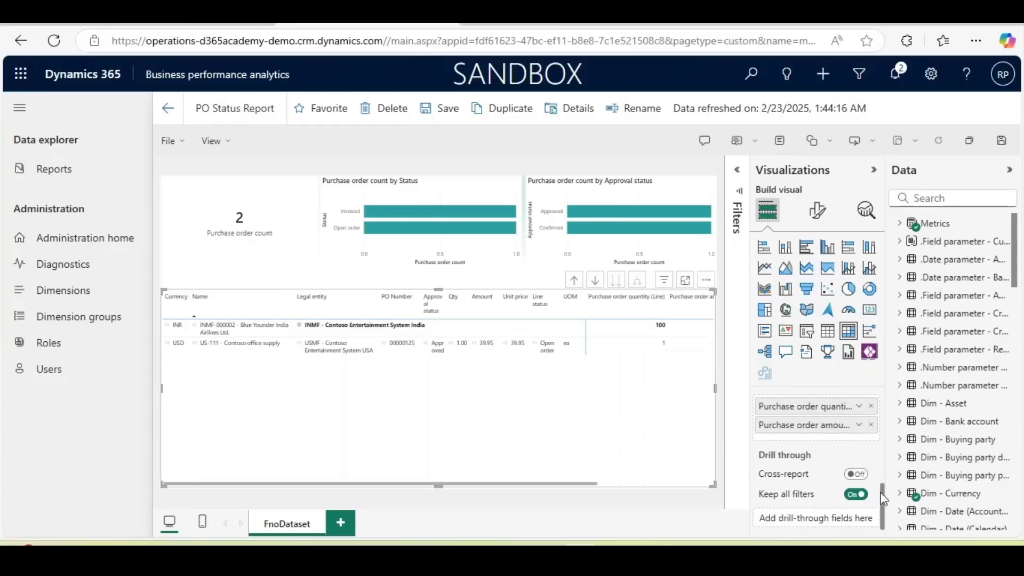
click(858, 405)
click(906, 300)
key(BackSpace)
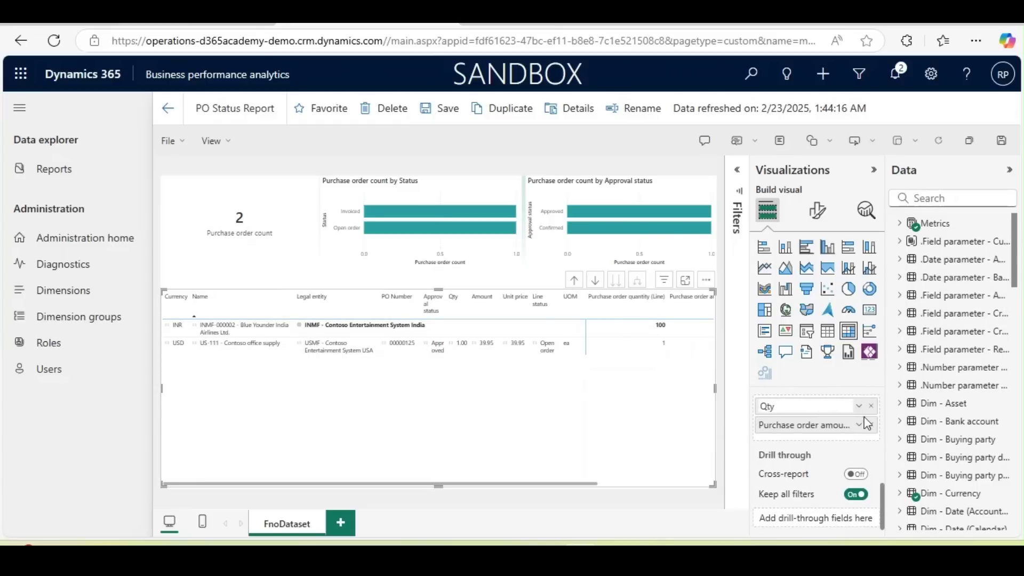
- Rename the Purchase order amount (Line) metric in the matrix values as Value
click(859, 424)
click(906, 320)
key(BackSpace)
key(BackSpace)
key(BackSpace)
key(BackSpace)
key(BackSpace)
key(BackSpace)
key(BackSpace)
key(BackSpace)
key(BackSpace)
key(BackSpace)
key(BackSpace)
key(BackSpace)
key(BackSpace)
key(BackSpace)
key(BackSpace)
key(BackSpace)
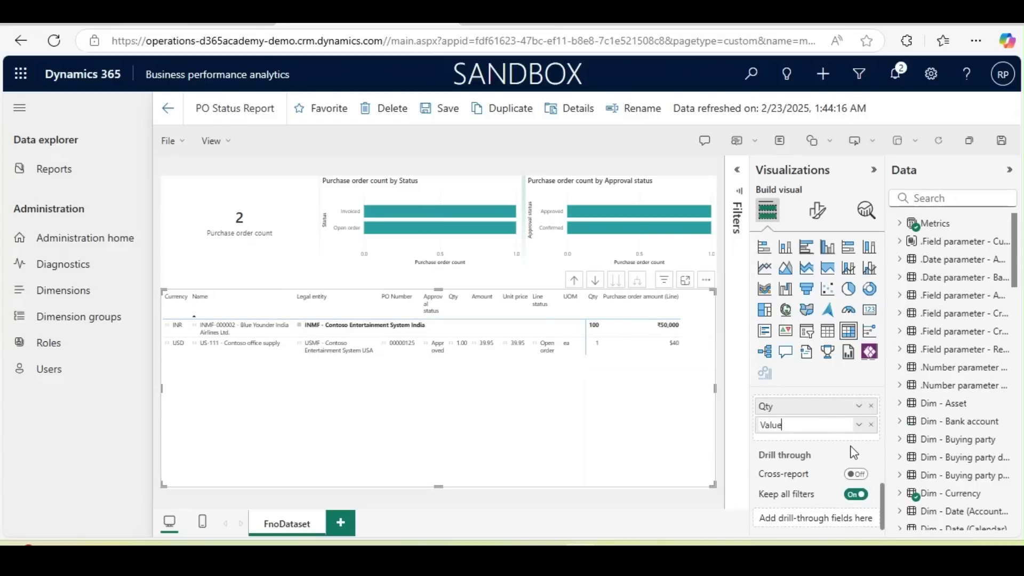
key(Return)
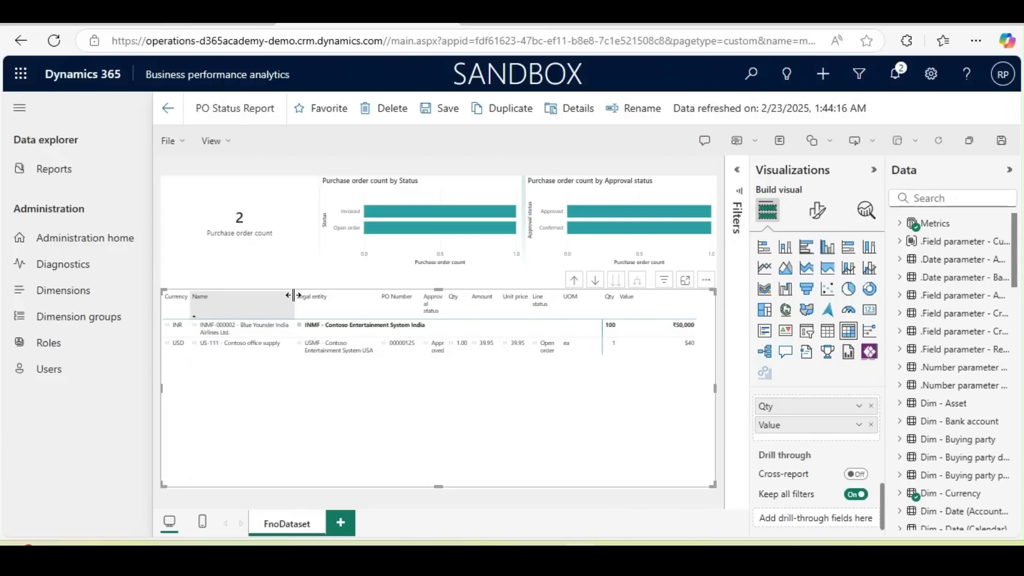
- Adjust the widths of the Name, Legal entity and Approval status columns in the matrix and save the report
drag(293, 296, 318, 298)
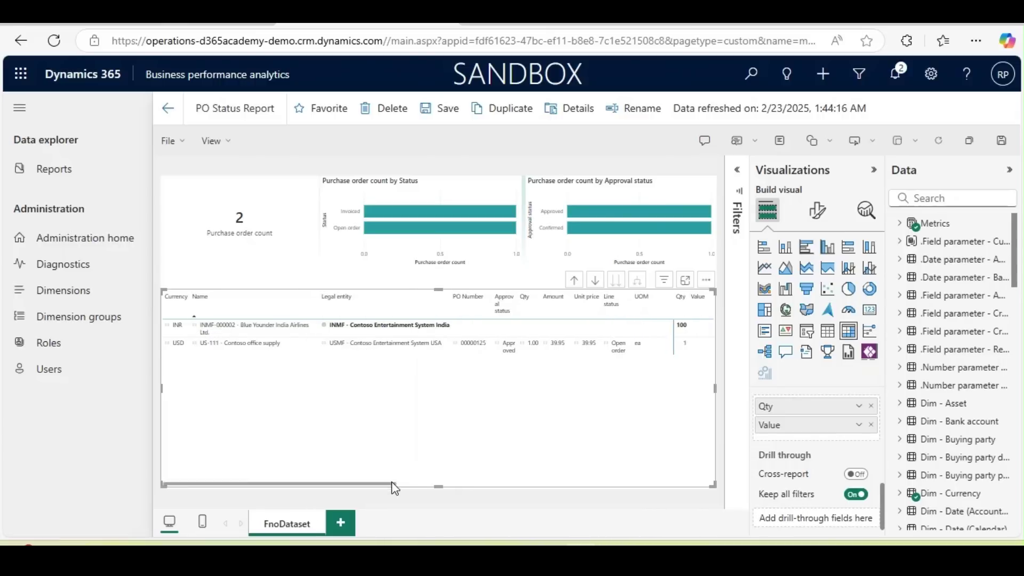
drag(520, 297, 546, 297)
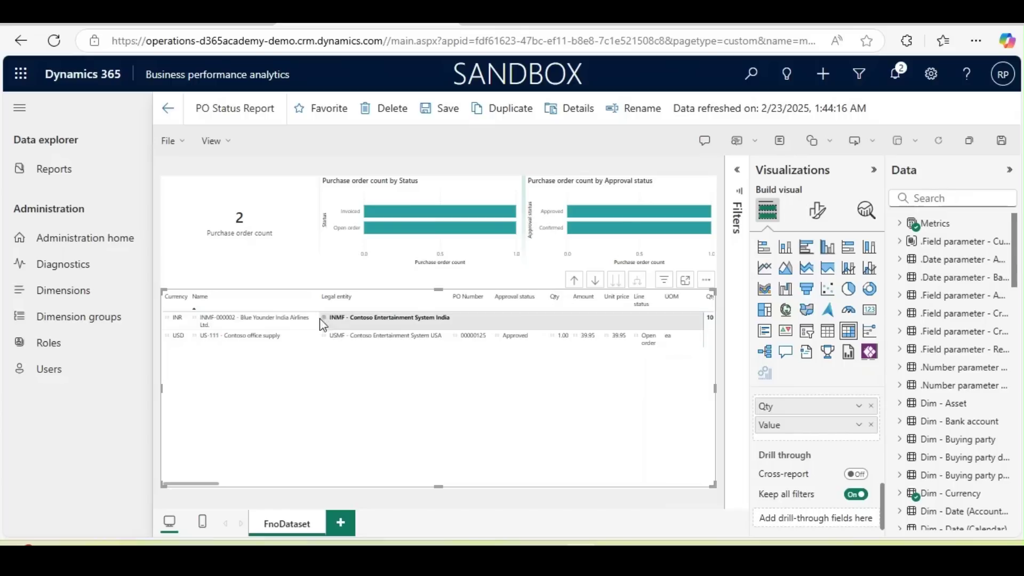
drag(210, 483, 238, 469)
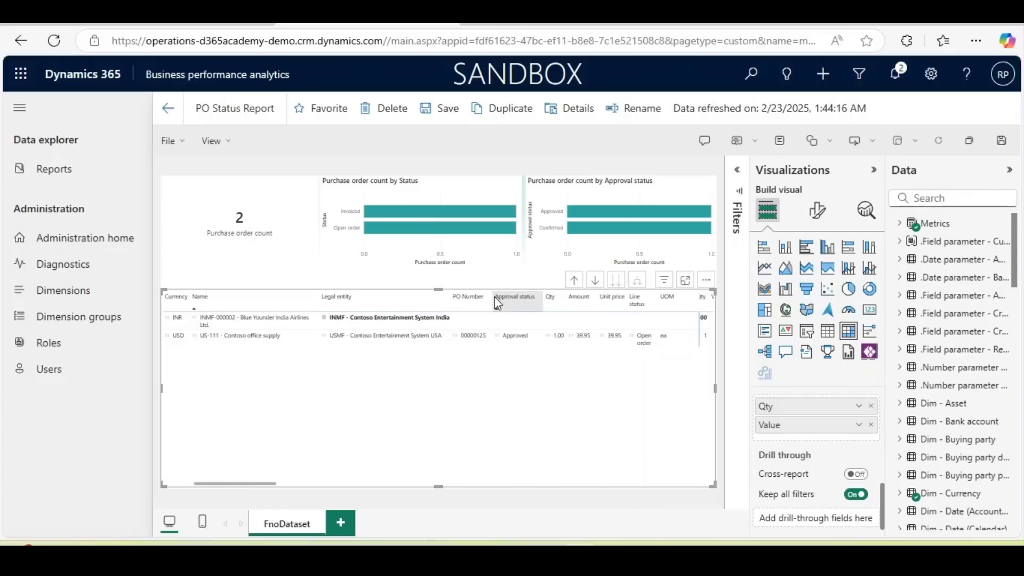
drag(496, 303, 309, 306)
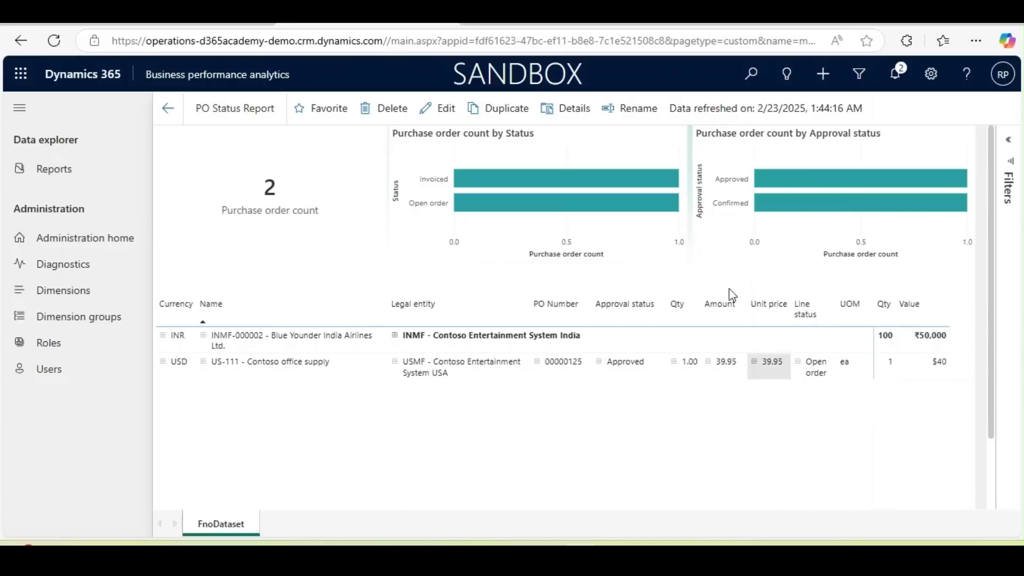
- Reopen the report for editing and set the purchase order count card's background color to White, 10% darker
click(437, 108)
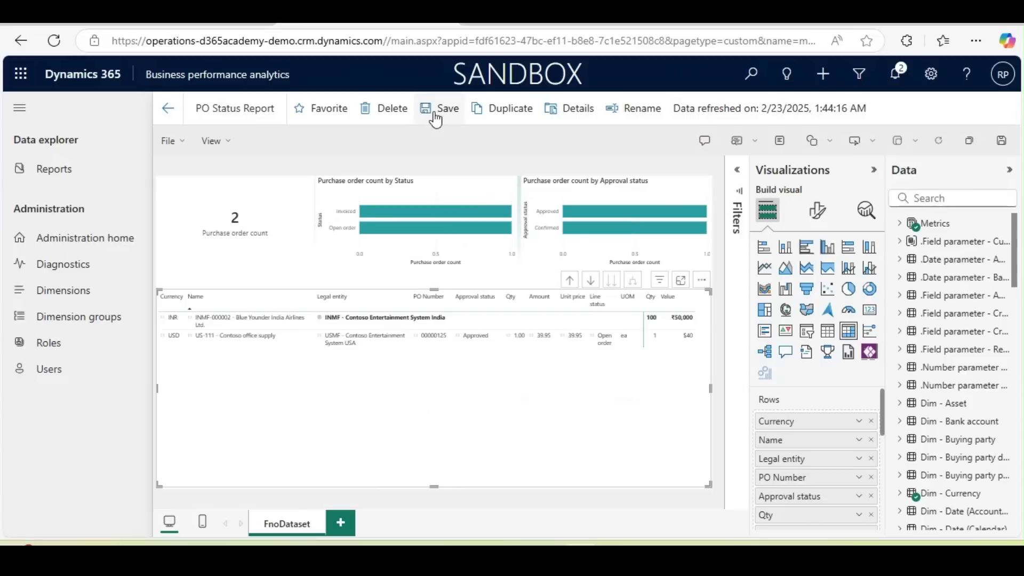
click(456, 196)
click(288, 210)
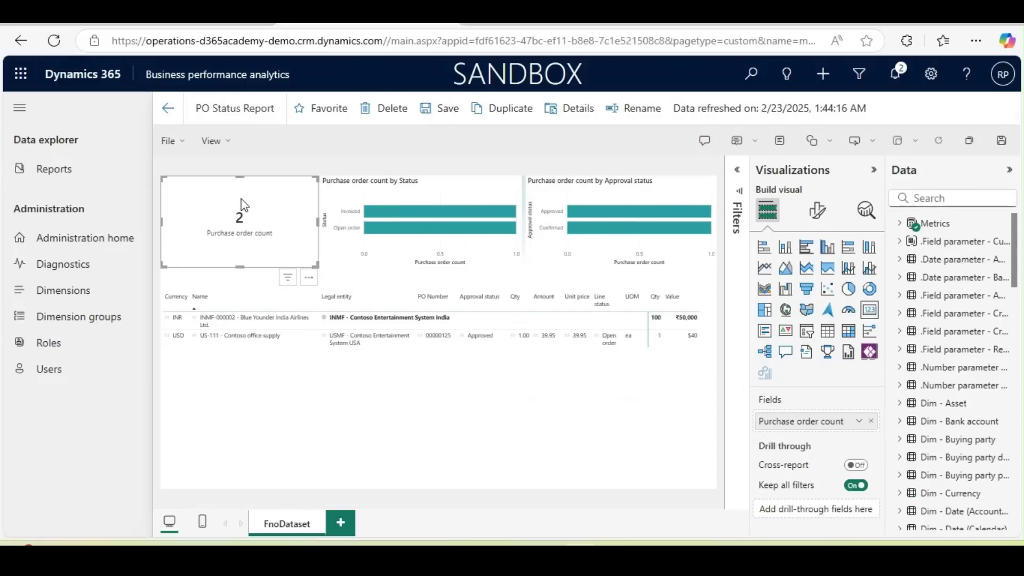
click(826, 219)
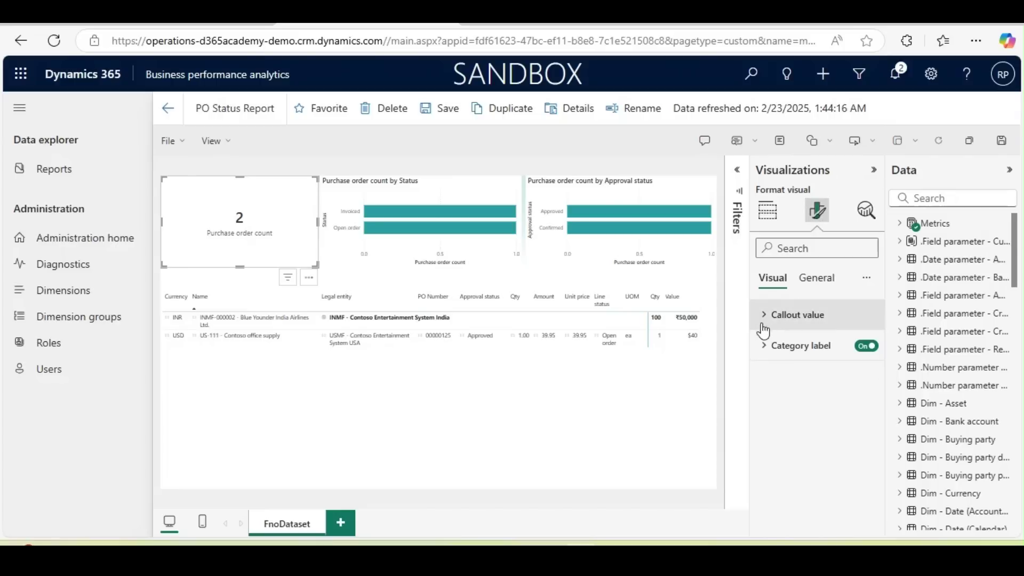
click(819, 279)
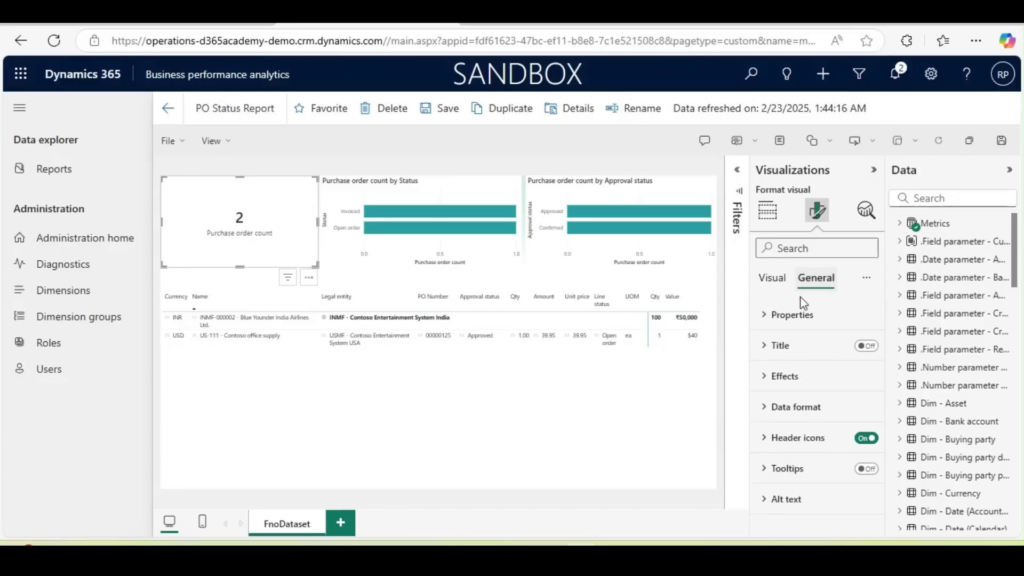
click(780, 375)
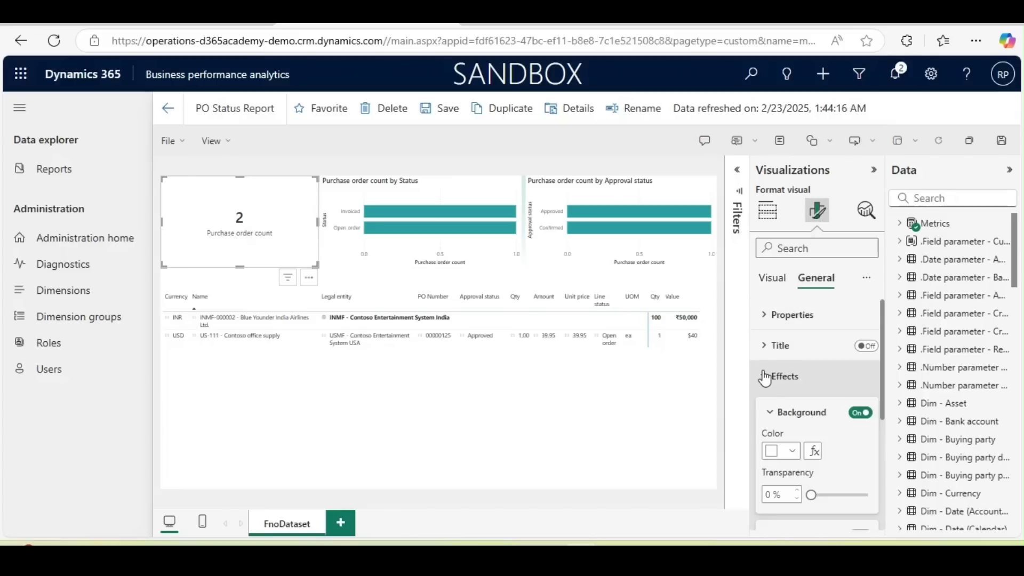
click(793, 413)
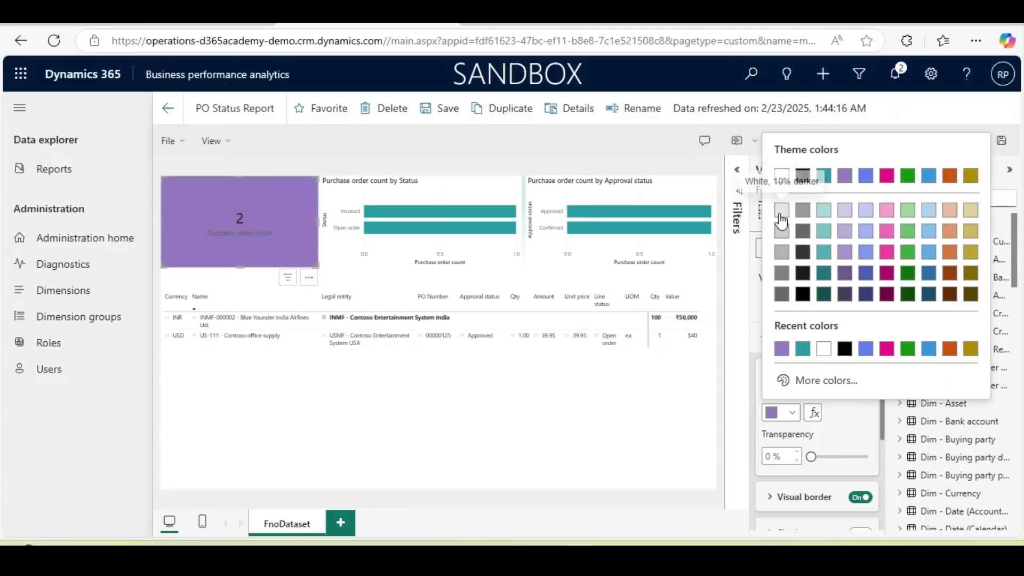
click(781, 210)
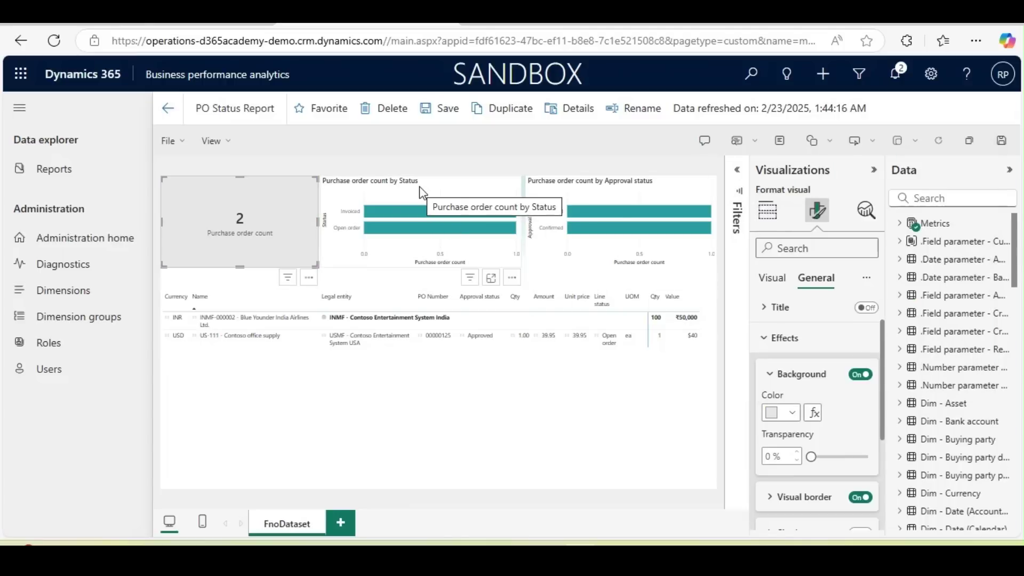
- Turn on the title of the purchase order count card and set its text to PO Count
click(868, 308)
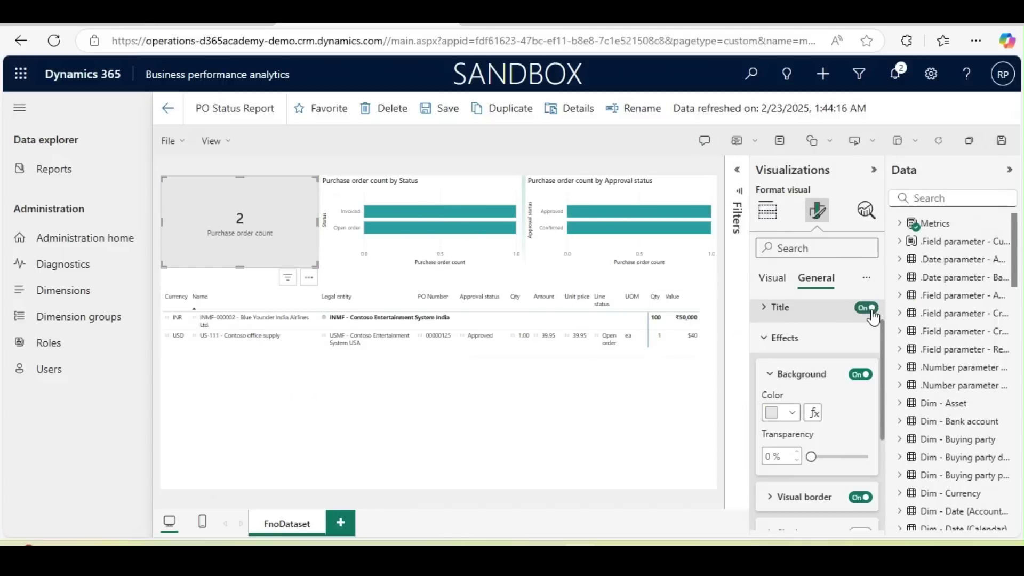
click(764, 308)
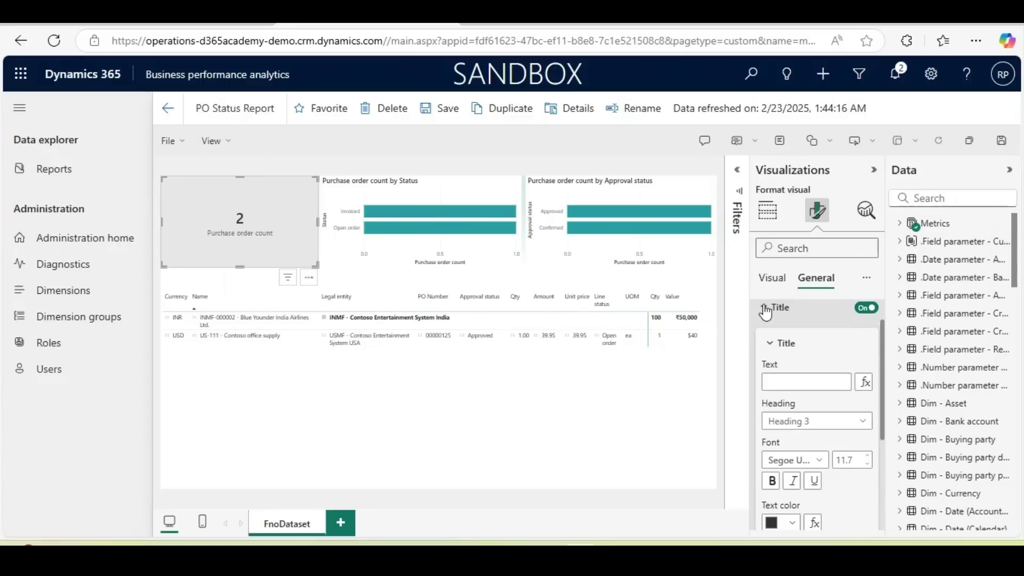
click(794, 382)
text(PO Count)
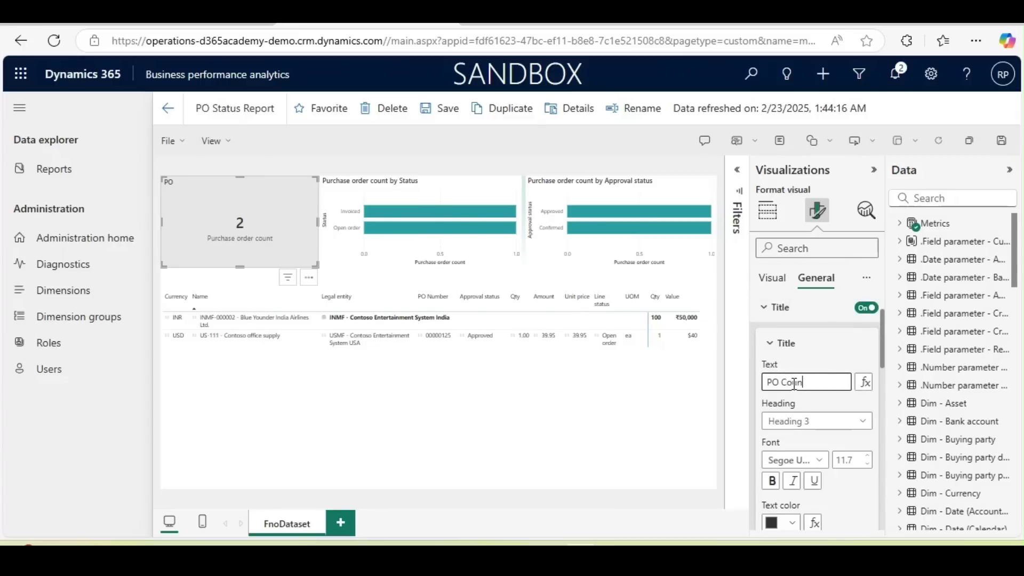
click(647, 439)
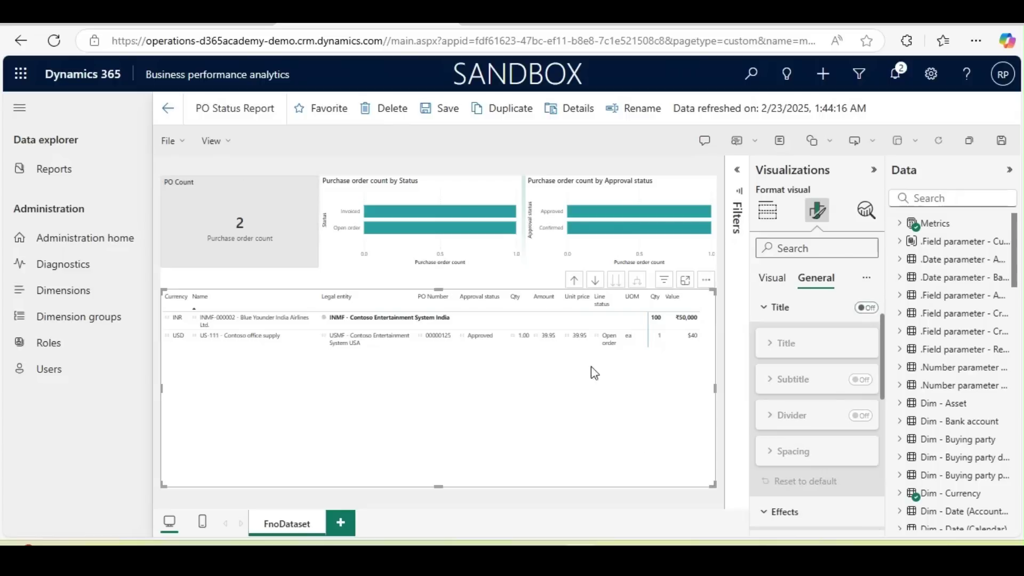
- Change the title of the Purchase order count by Status chart to Status
click(441, 197)
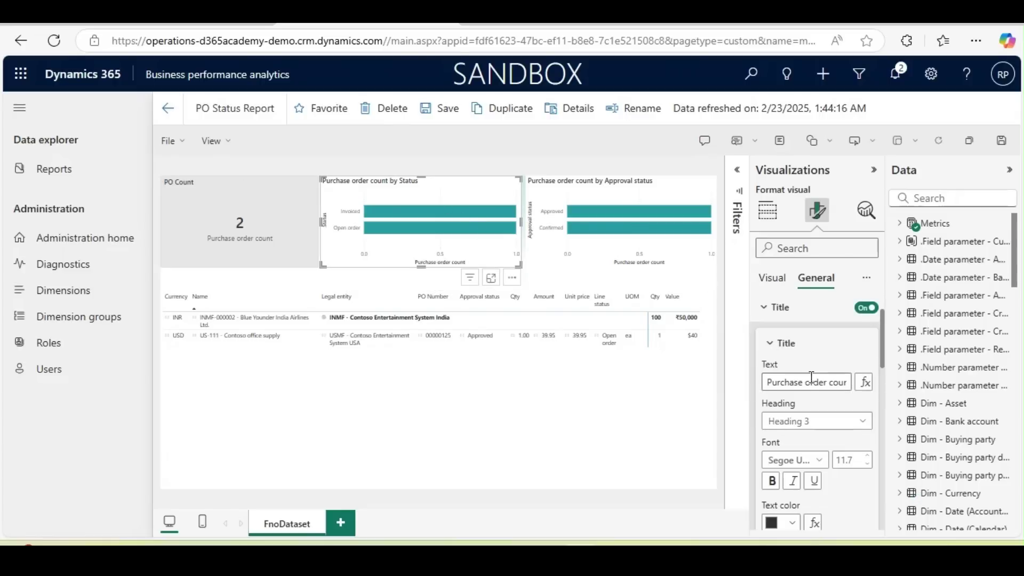
key(End)
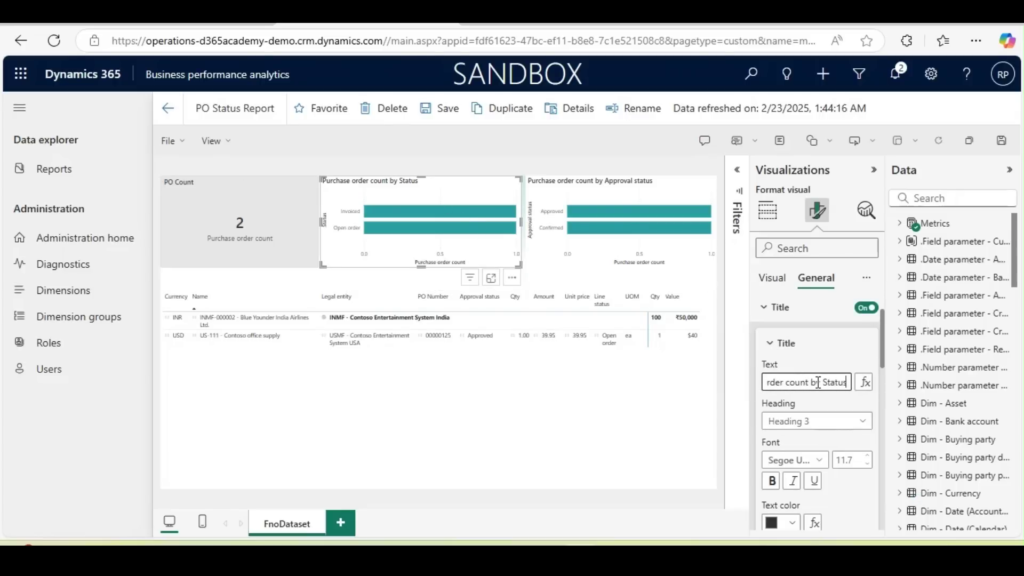
key(ctrl+a)
text(Stat)
- Change the title of the Purchase order count by Approval status chart to Approval Status and save the report
click(560, 201)
click(841, 375)
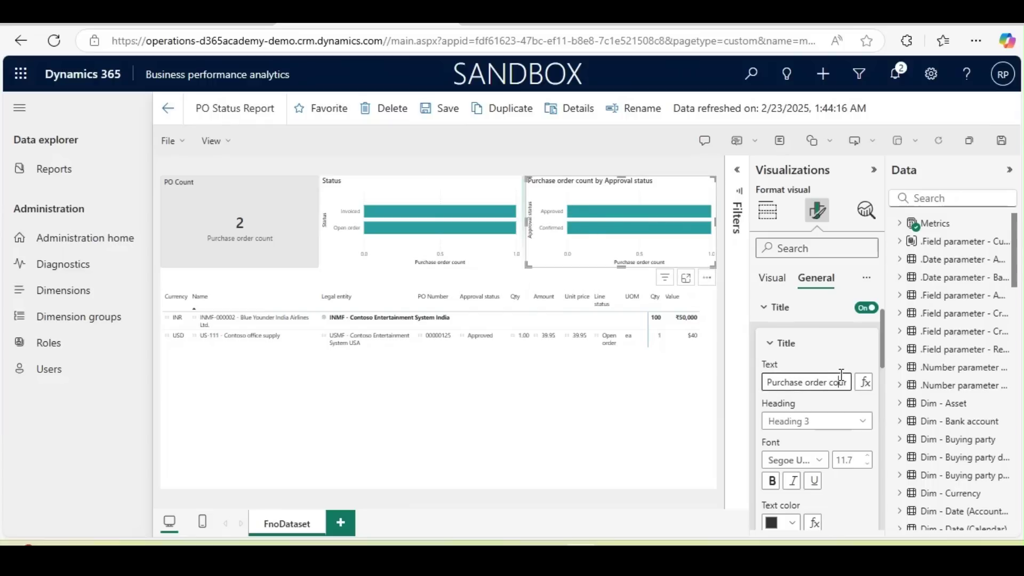
key(ctrl+a)
text(A)
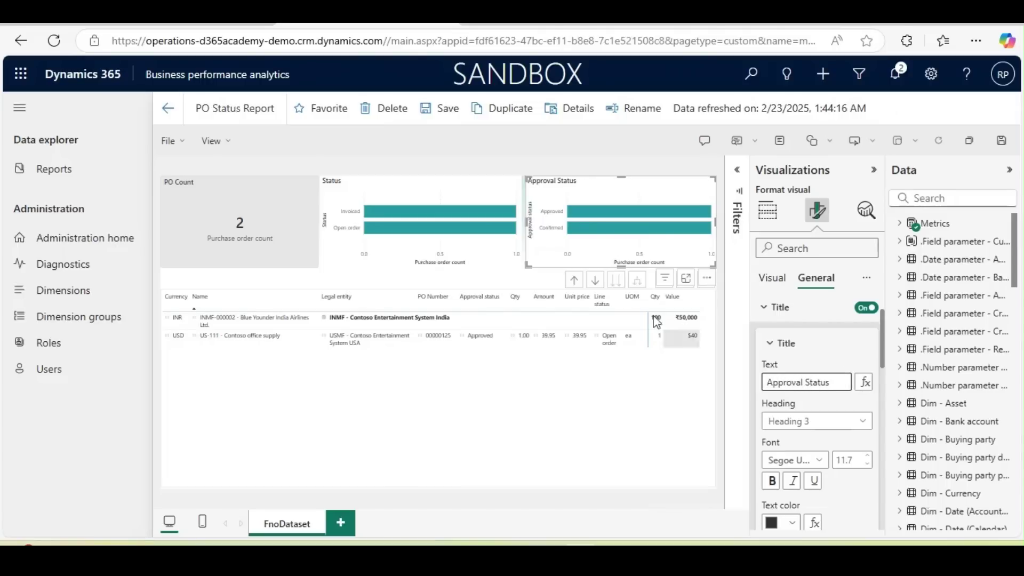
click(591, 212)
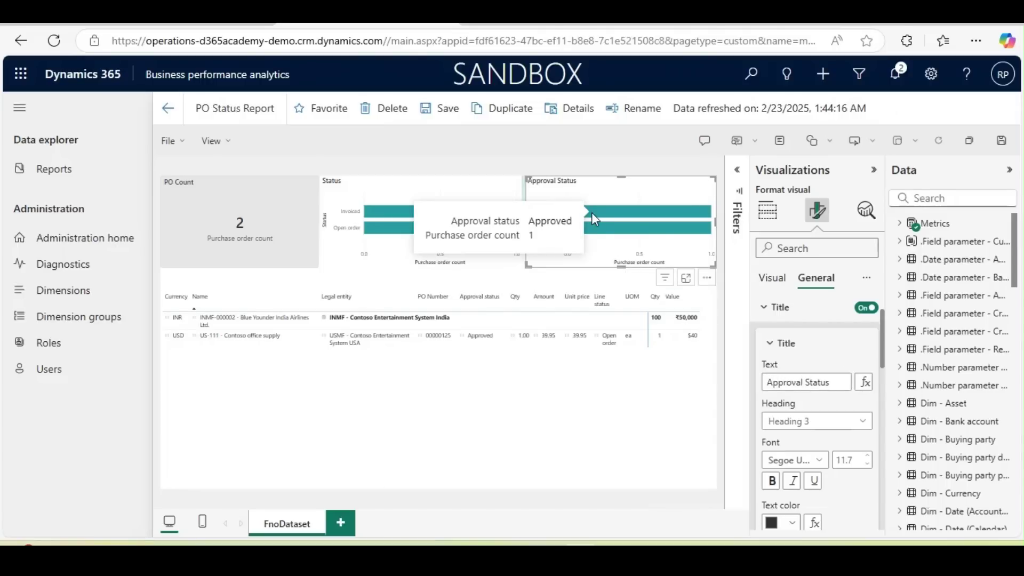
click(480, 406)
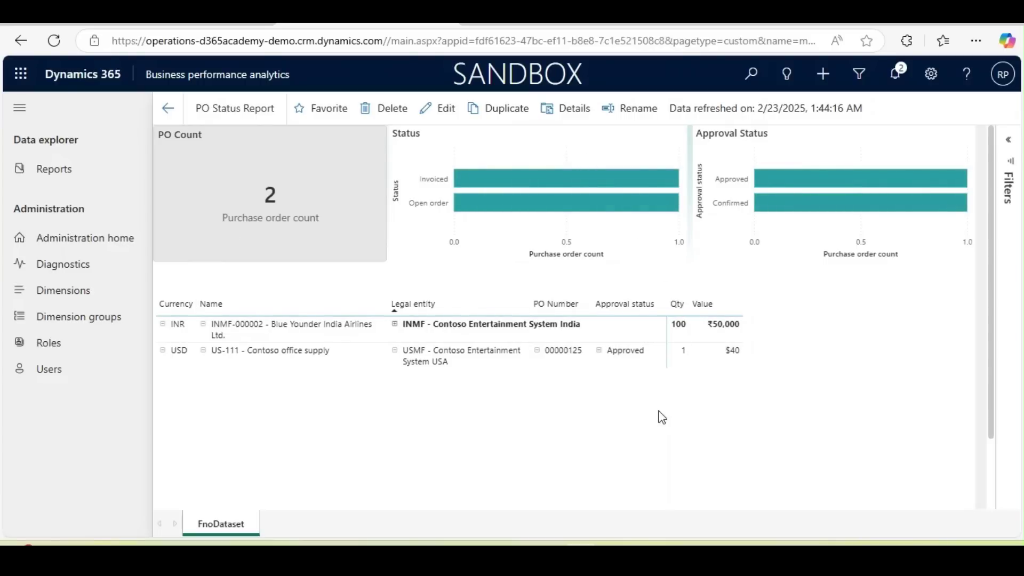
- Reopen the report for editing, then lower the matrix's upper edge and move the card and both charts down to free space above them
click(438, 108)
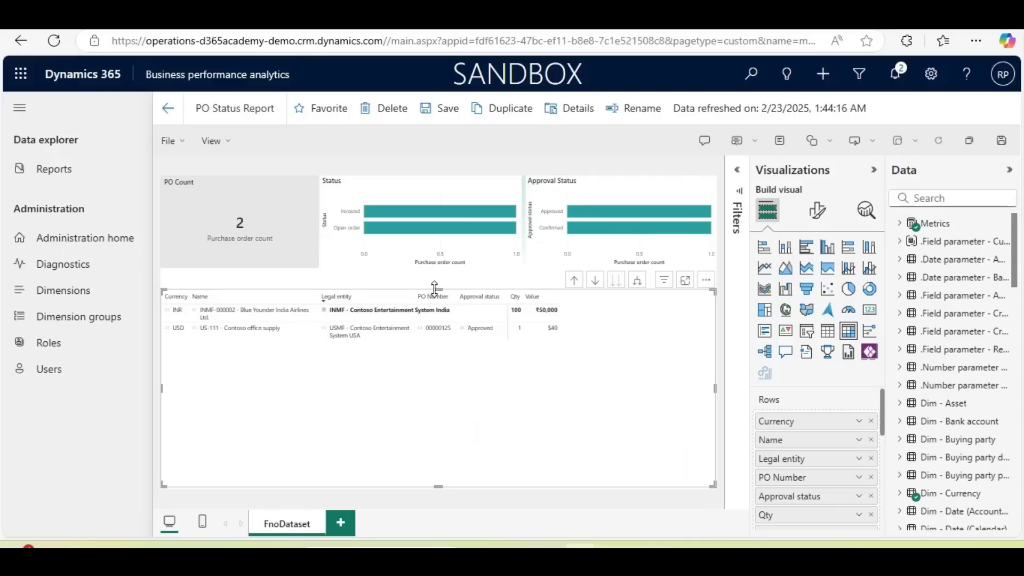
drag(437, 327, 438, 363)
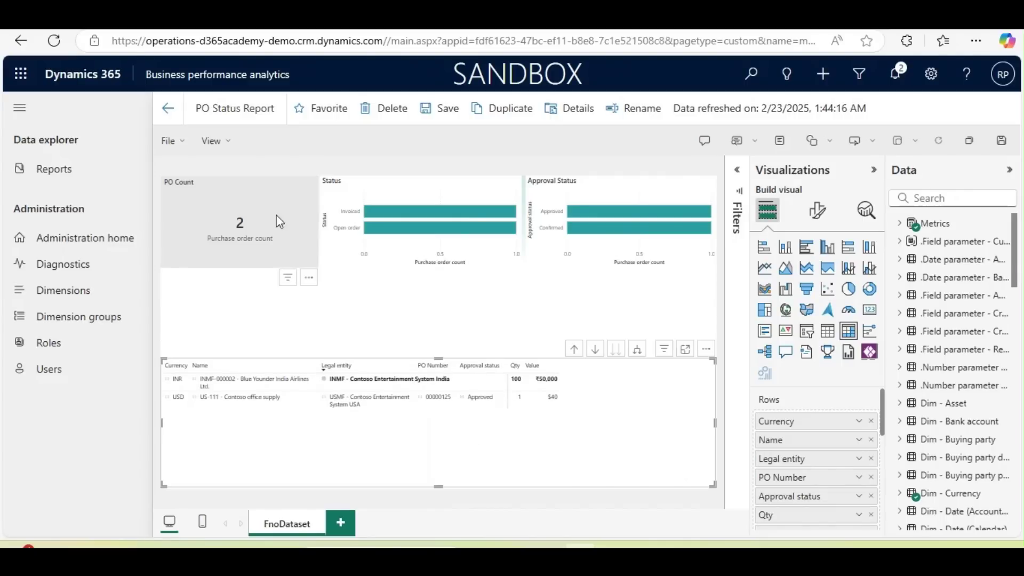
drag(266, 203, 266, 276)
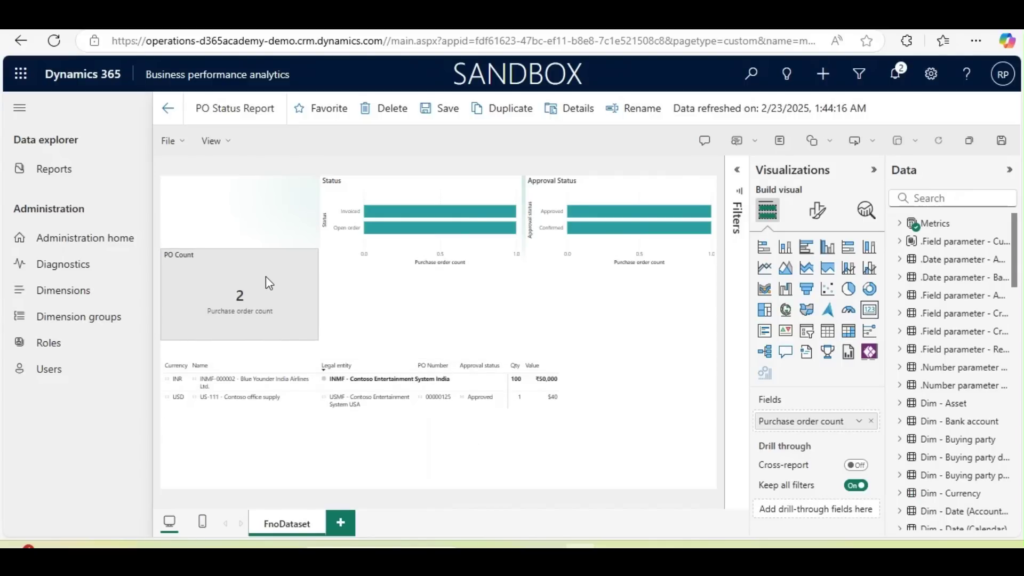
drag(421, 193, 422, 267)
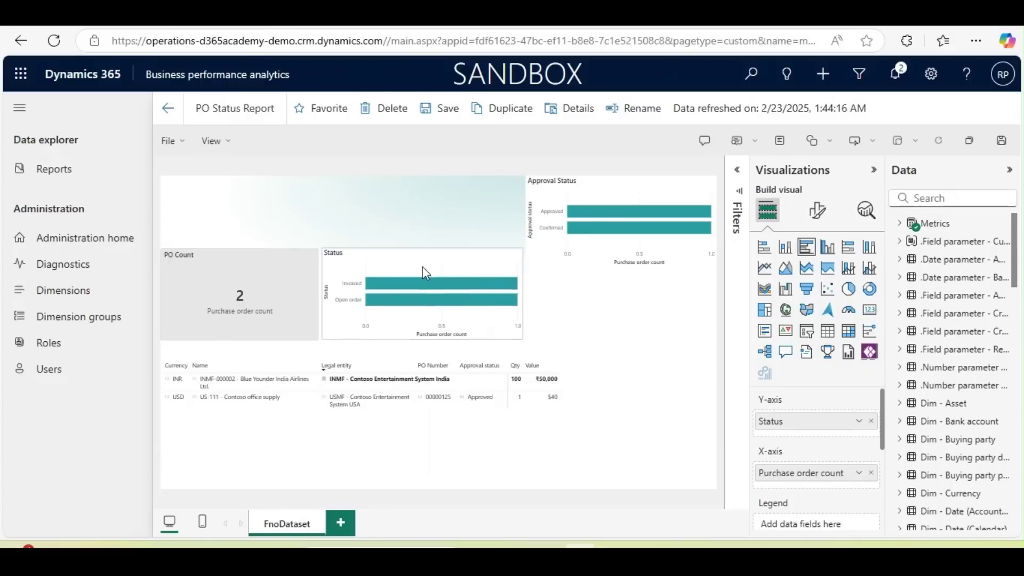
drag(603, 188, 604, 261)
click(418, 199)
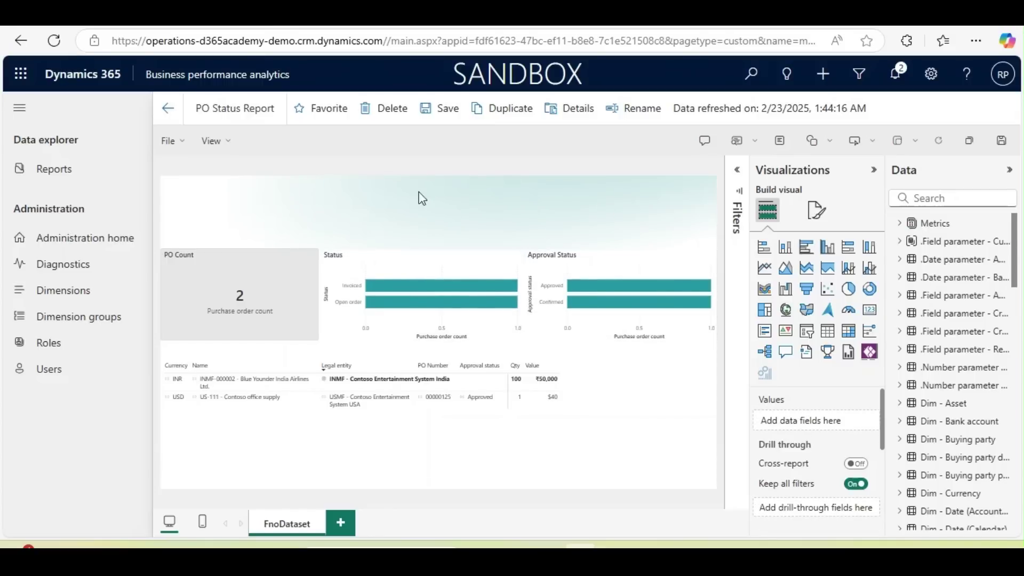
- Insert an empty slicer above the PO Count card, reduce its height and place two copies of it
click(806, 331)
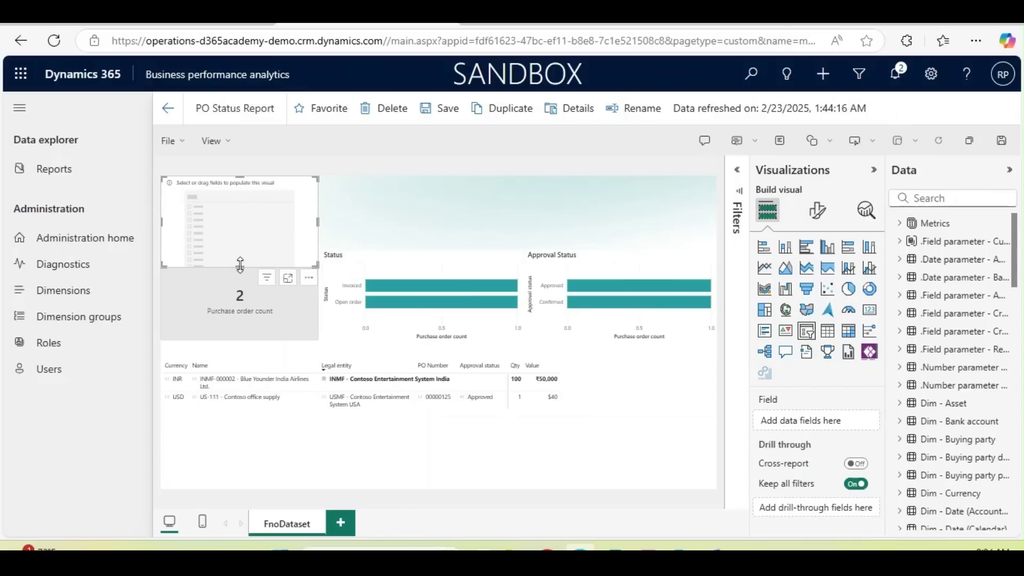
drag(241, 262, 241, 239)
key(ctrl+c)
key(ctrl+v)
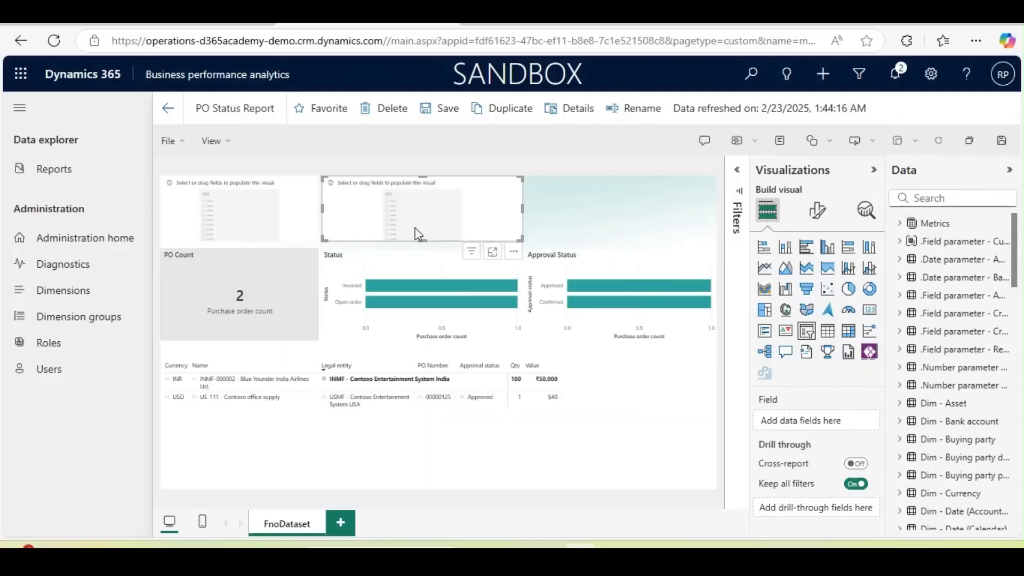
key(ctrl+v)
- Add the Currency type field to the slicer above the PO Count card and try the Tile style
click(301, 221)
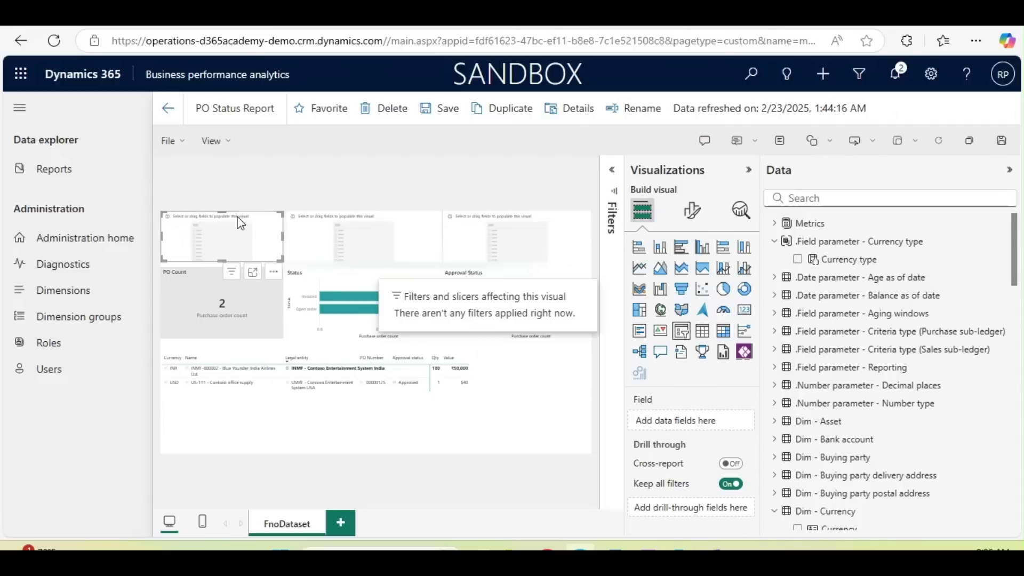
drag(849, 259, 686, 421)
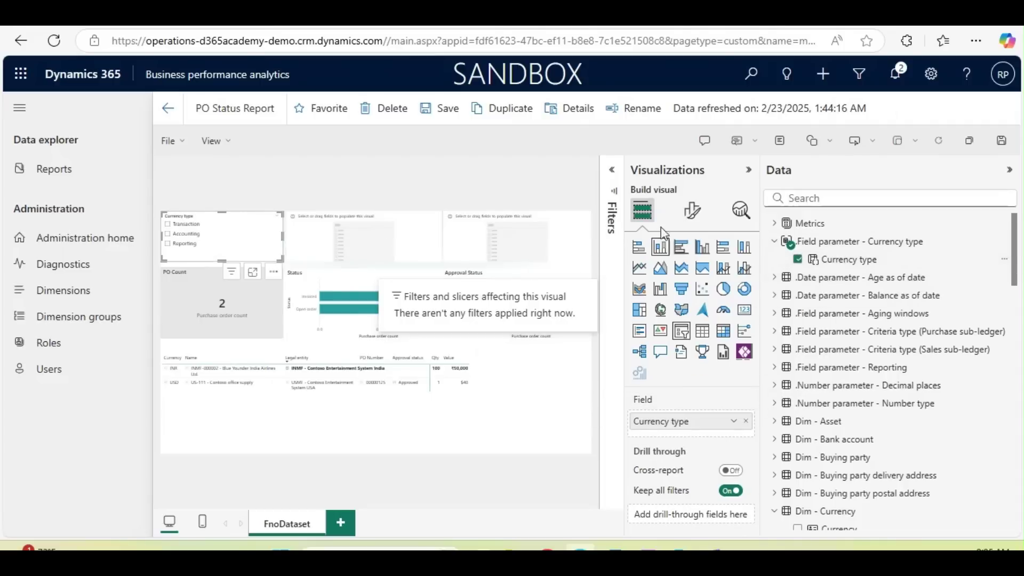
click(691, 210)
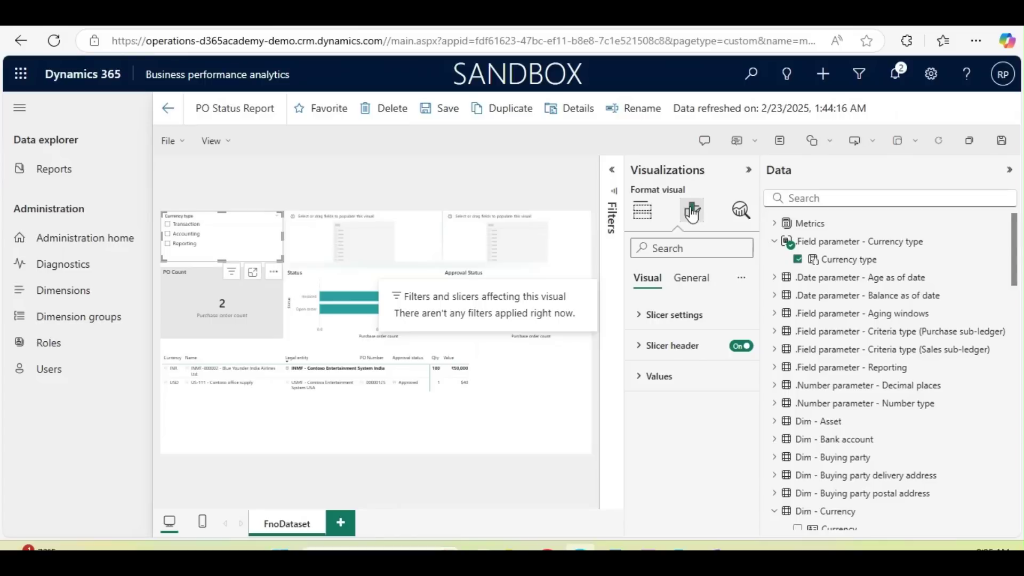
click(657, 314)
click(682, 388)
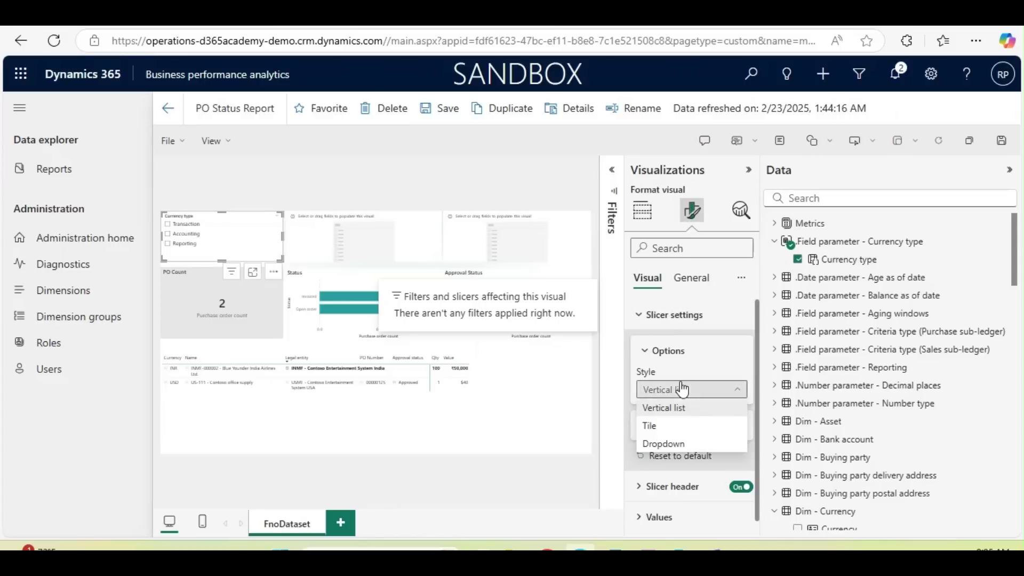
click(678, 430)
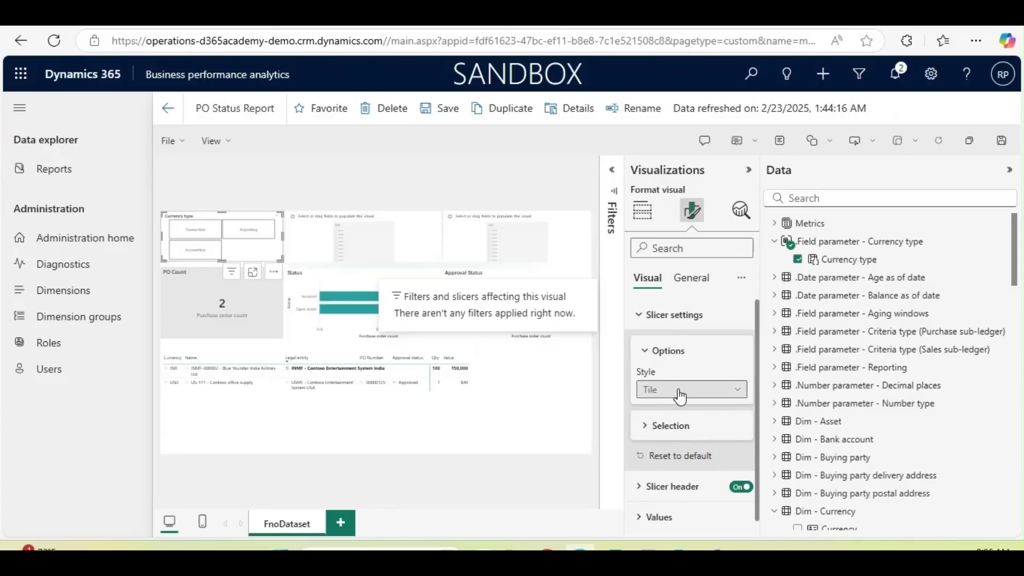
- Set the Currency type slicer's style to Dropdown and reduce its height
click(679, 390)
click(673, 445)
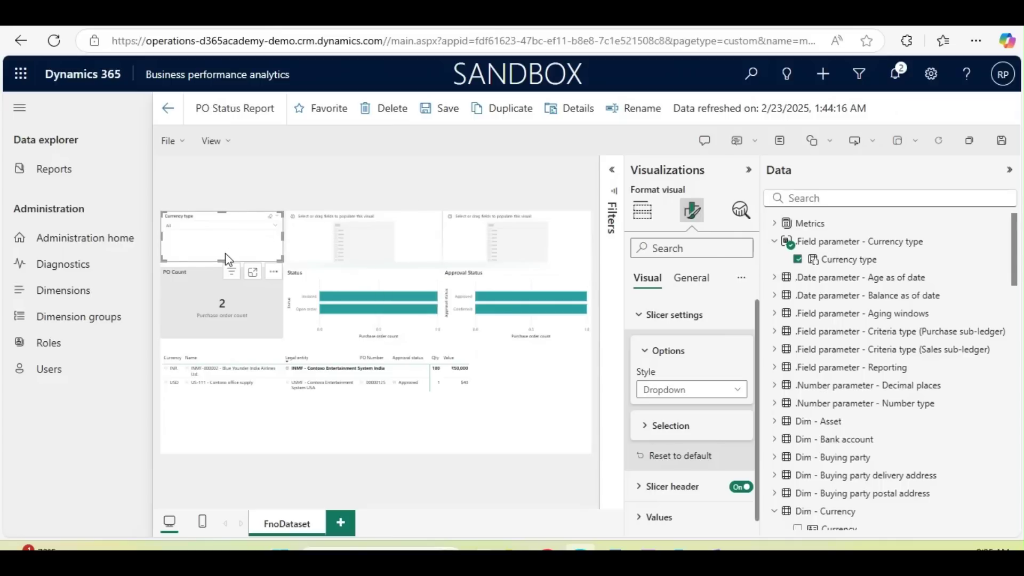
drag(223, 262, 224, 238)
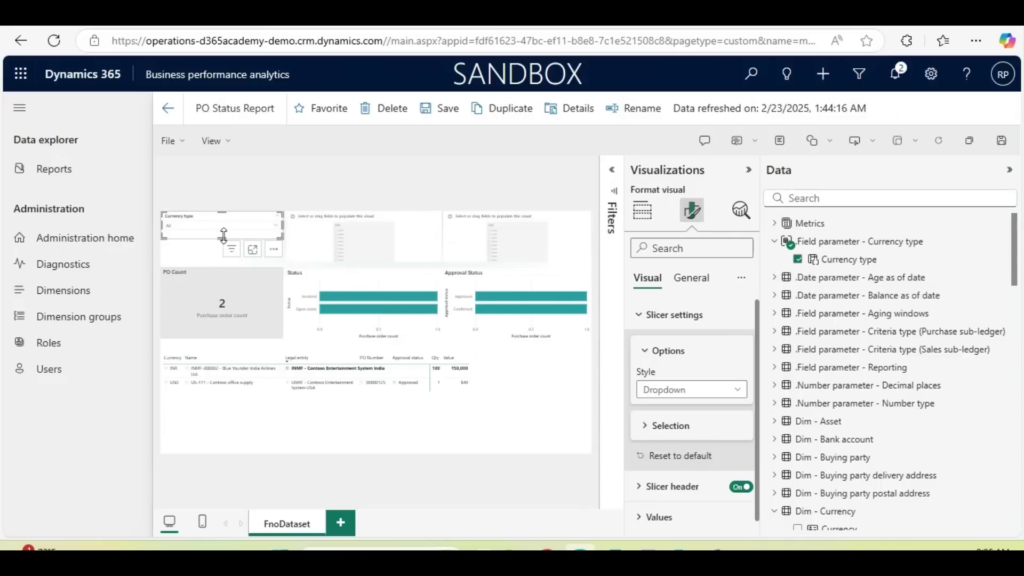
click(340, 193)
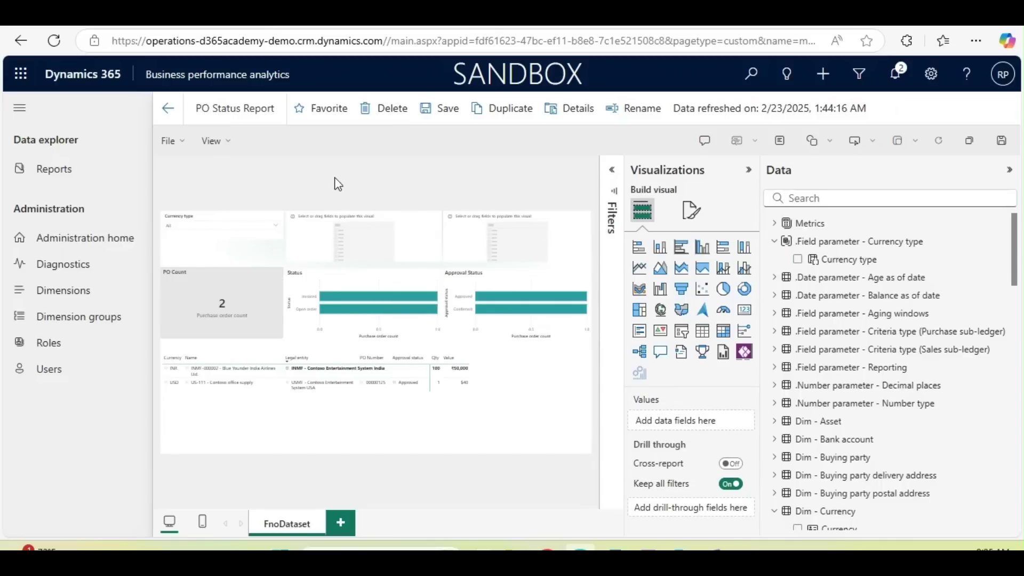
- Add Year from the Accounting date hierarchy to the empty slicer above the Status chart
click(480, 203)
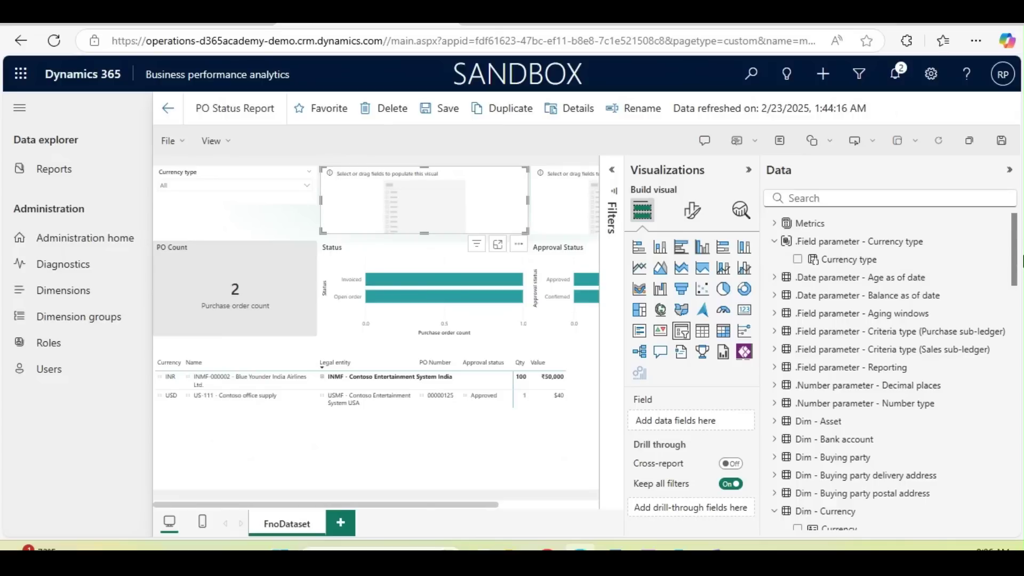
scroll(1015, 261, down, 6)
drag(841, 272, 688, 426)
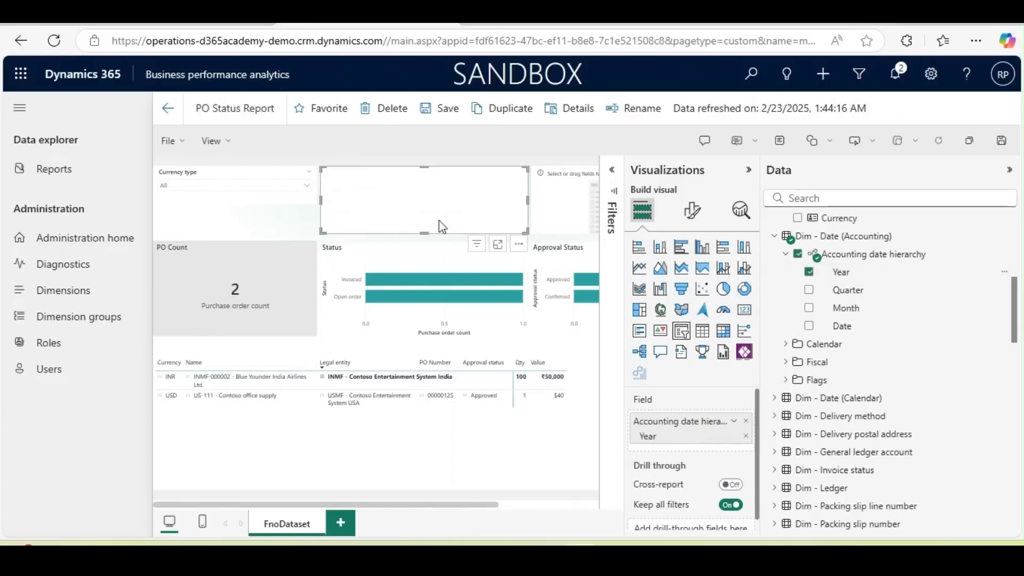
- Set the Year slicer's style to Dropdown and reduce its height
click(692, 209)
click(647, 315)
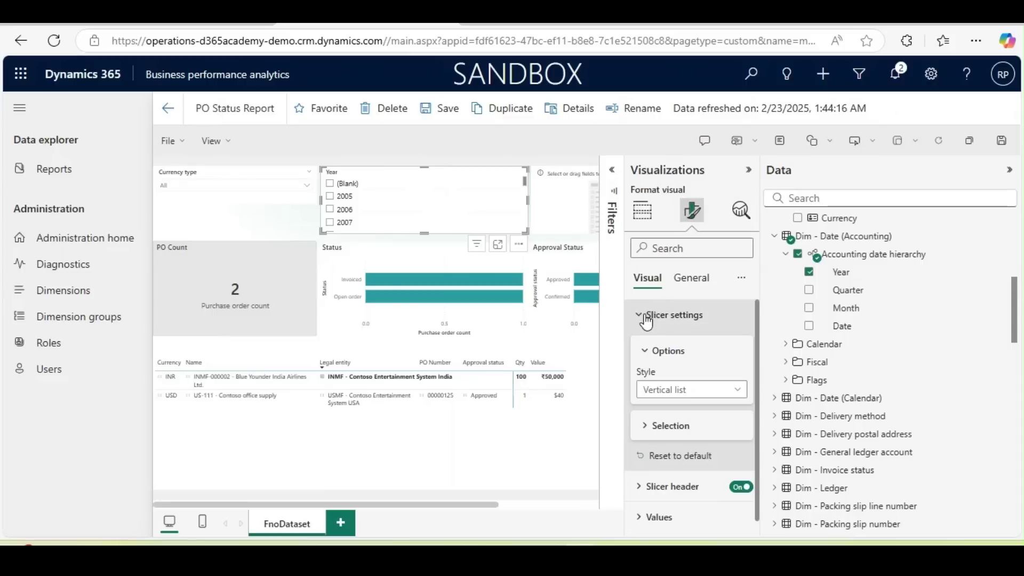
click(693, 390)
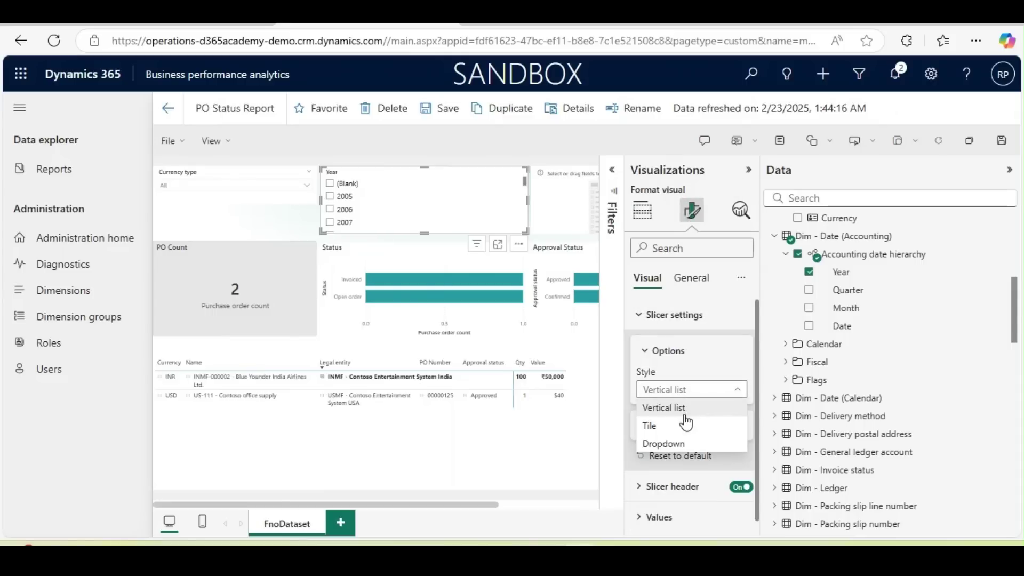
click(678, 444)
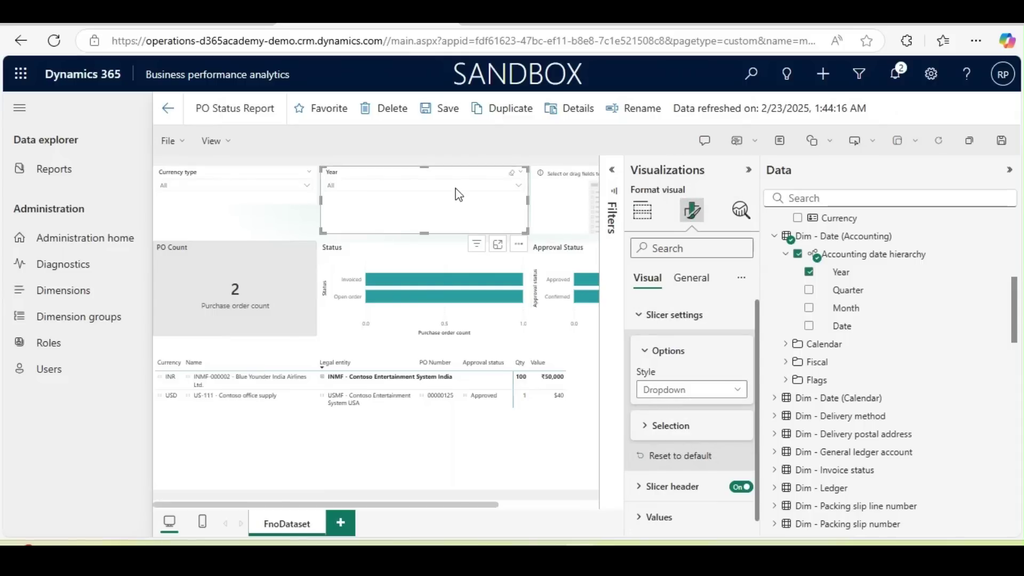
drag(421, 226, 421, 205)
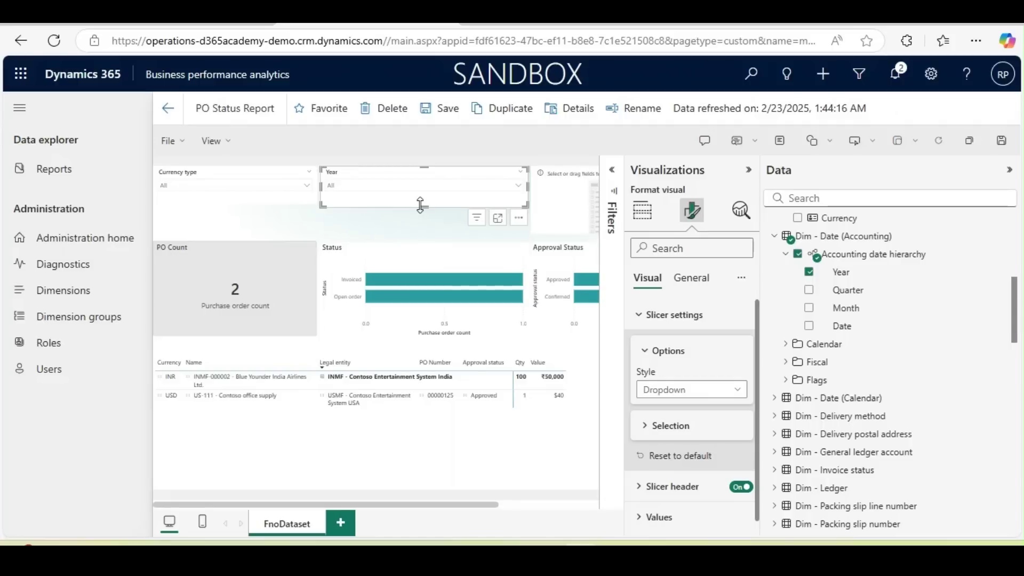
click(378, 232)
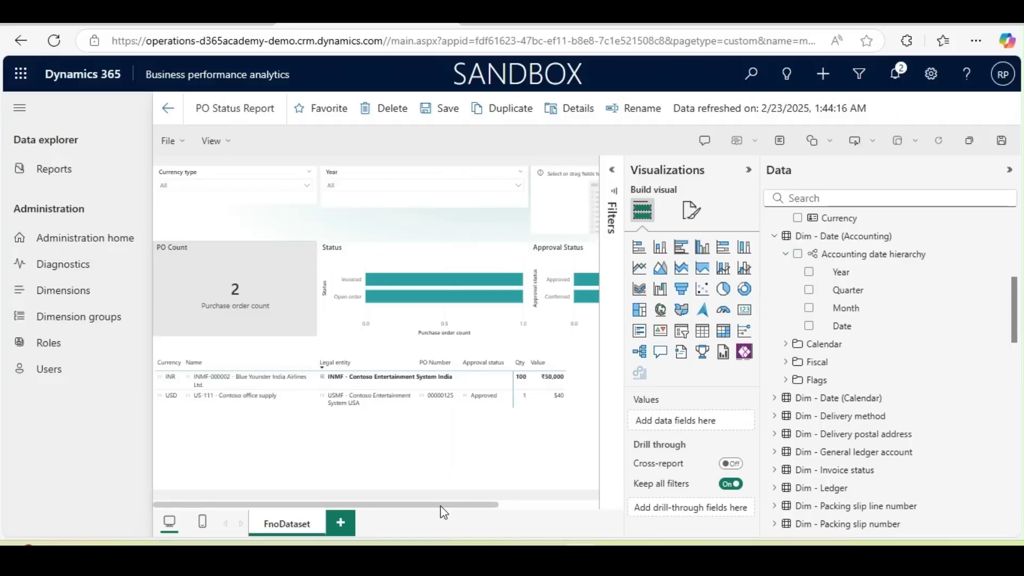
- Add Legal entity - Name from Dim - Ledger to the slicer above the Approval Status chart and reduce its height
drag(442, 505, 569, 520)
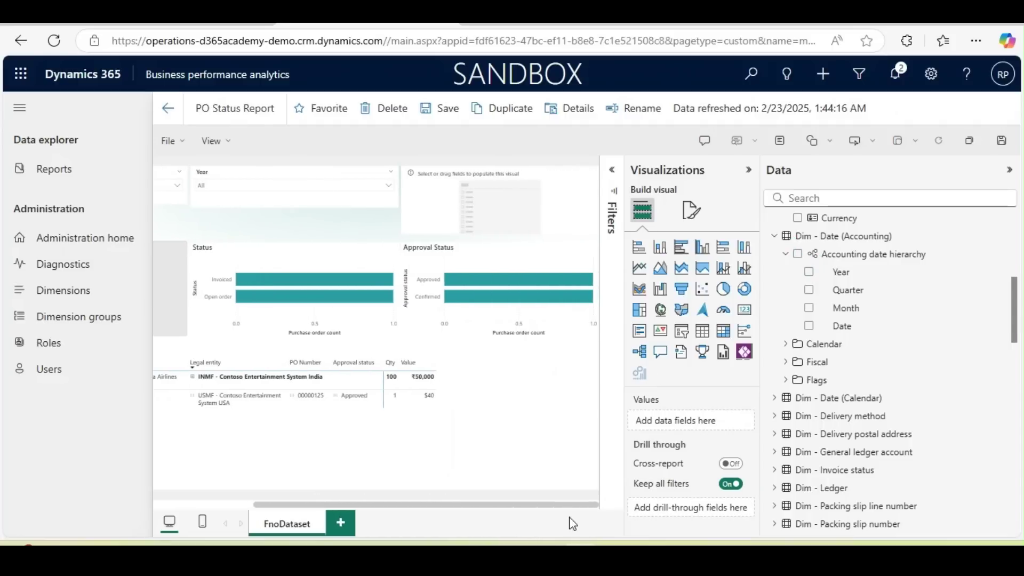
click(424, 182)
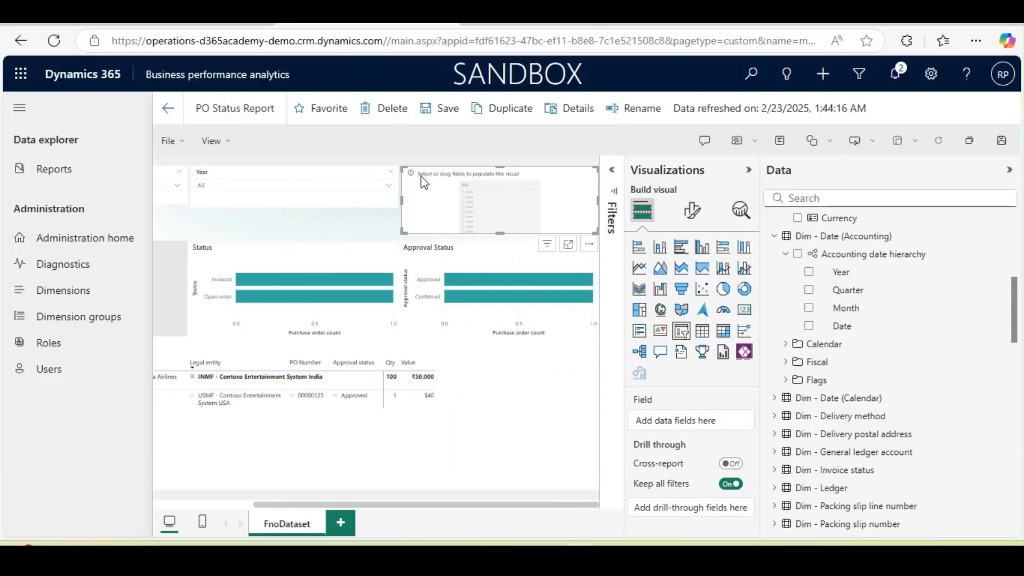
click(822, 487)
scroll(871, 428, down, 3)
drag(870, 428, 712, 421)
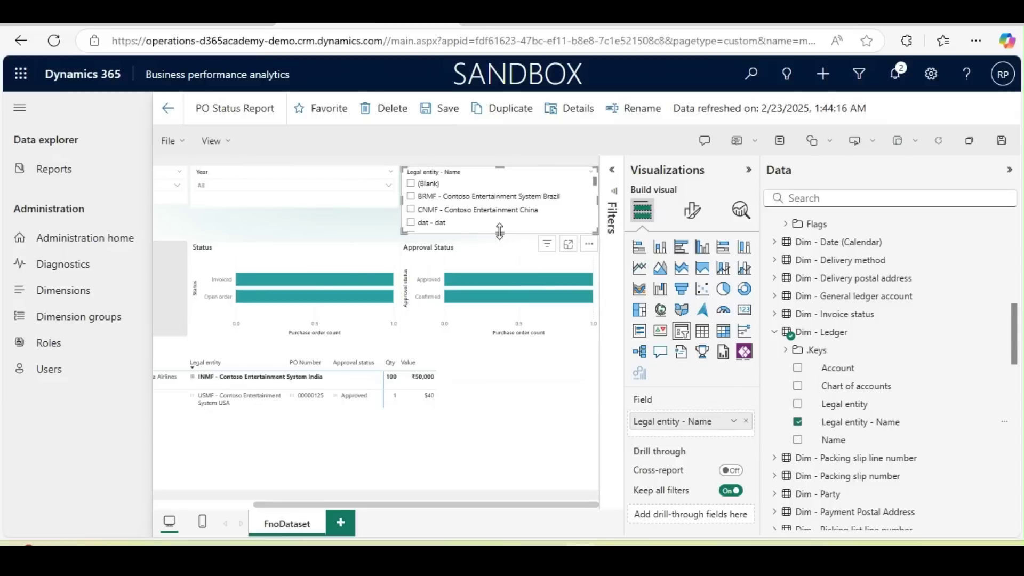
drag(500, 230, 501, 210)
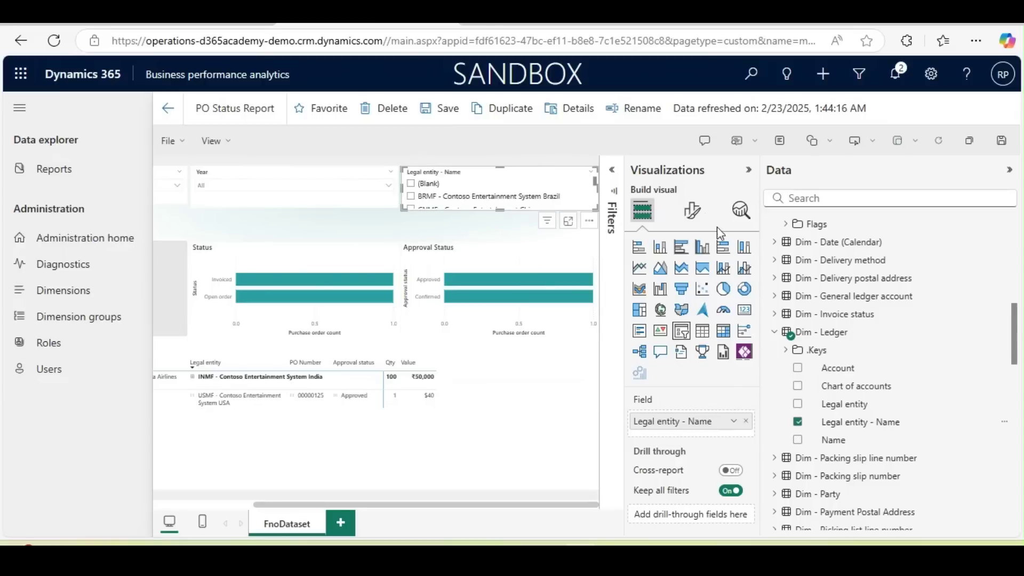
- Set the Legal entity - Name slicer's style to Dropdown and save the report
click(692, 210)
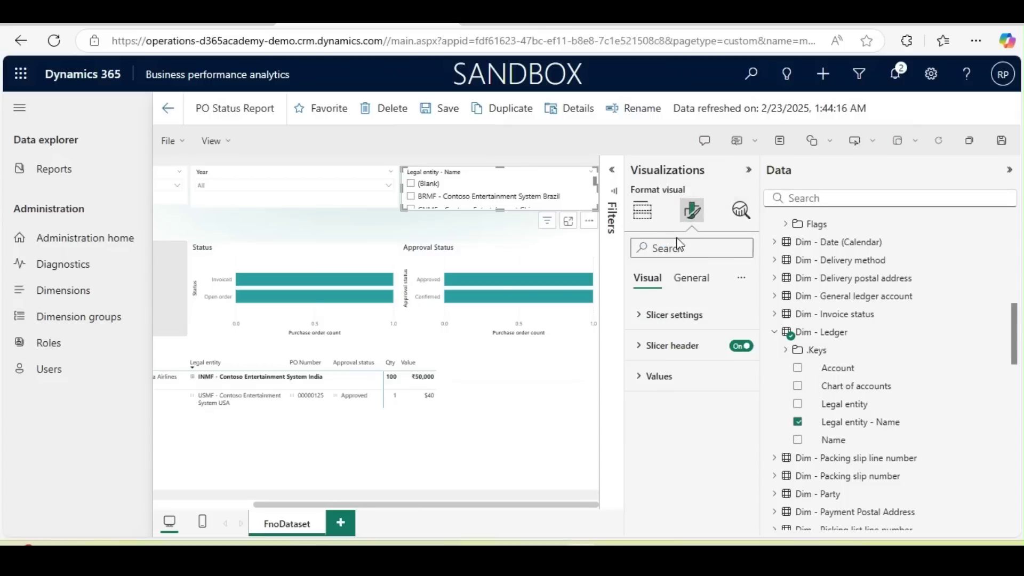
click(637, 314)
click(667, 390)
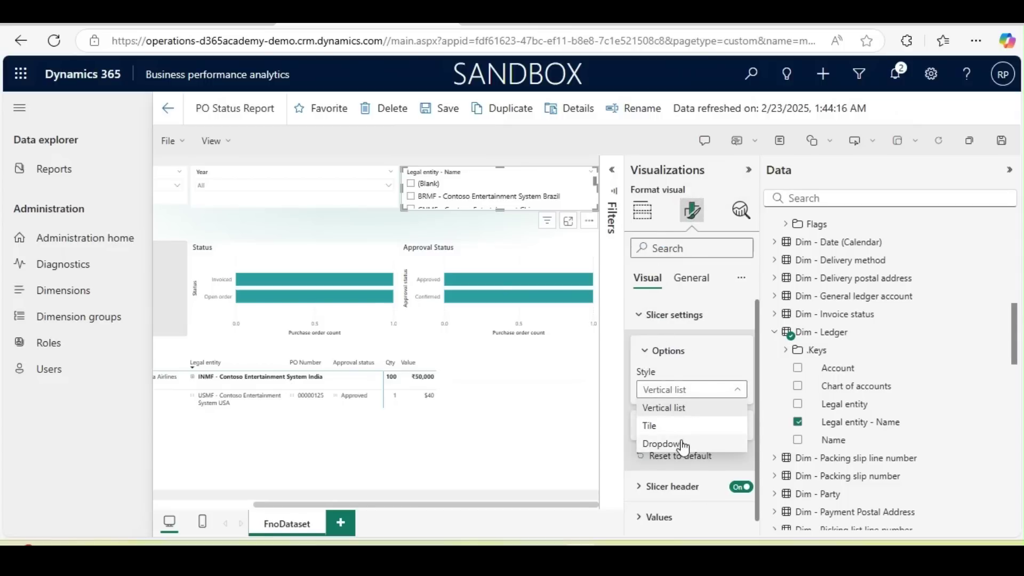
click(683, 446)
key(ctrl+s)
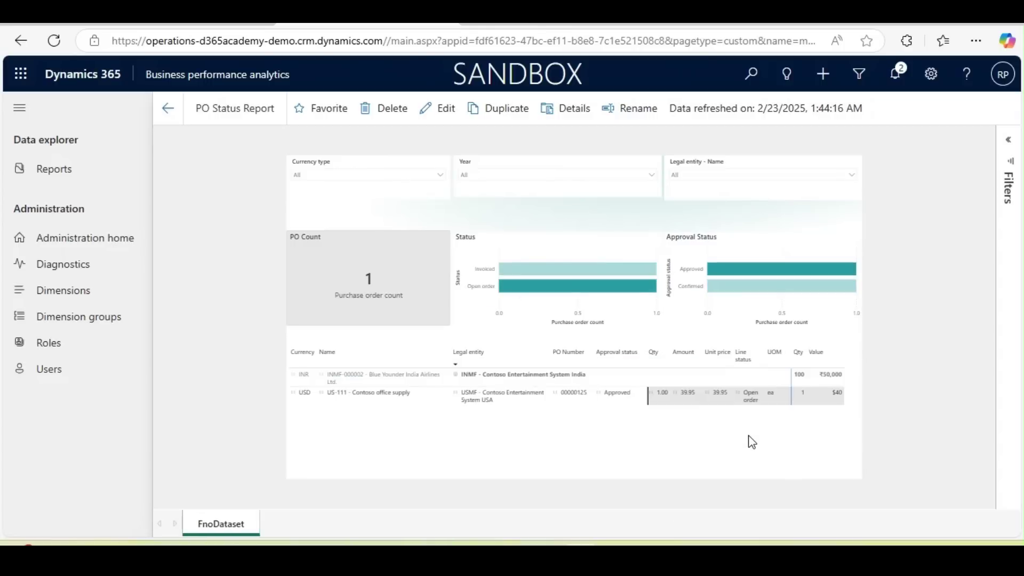